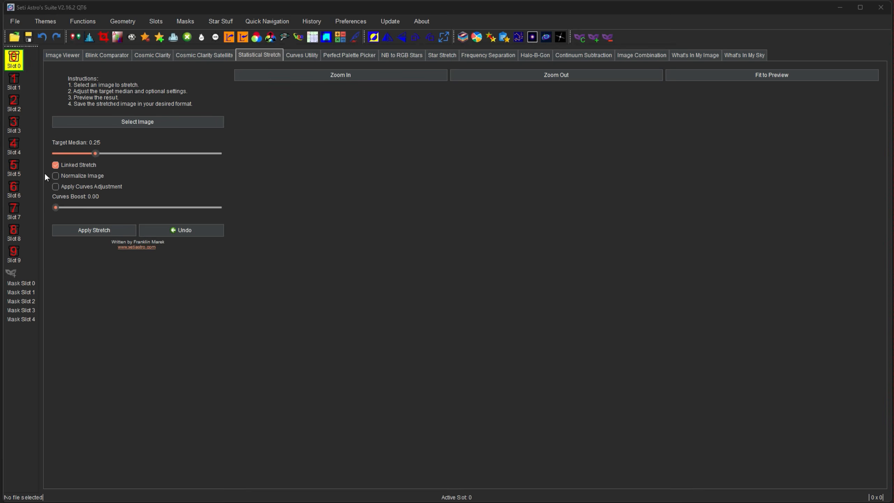
# Step: Turn off Linked Stretch and turn on Apply Curves Adjustment for the statistical stretch
pyautogui.click(56, 165)
pyautogui.click(55, 176)
pyautogui.click(56, 186)
# Step: Shape an S-shaped brightness curve in the Curves Utility, keeping the shadows near the diagonal and raising the midtones to about 0.68
pyautogui.click(307, 56)
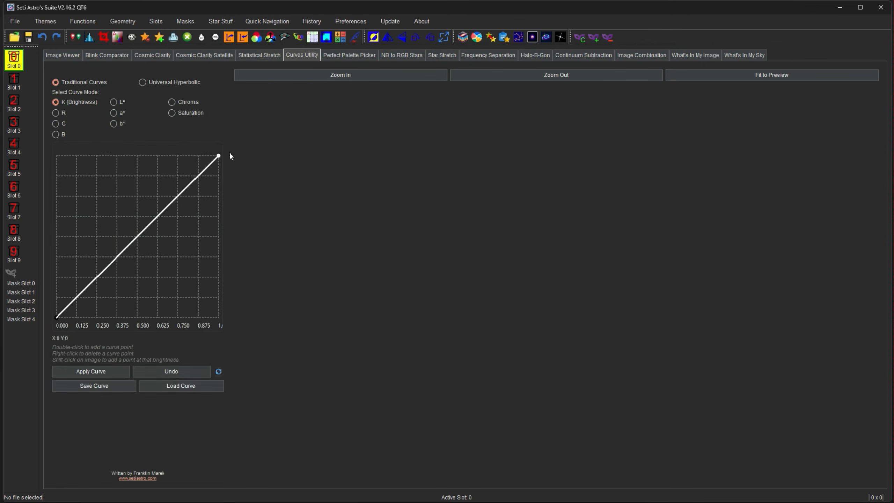
pyautogui.click(81, 292)
pyautogui.doubleClick(117, 253)
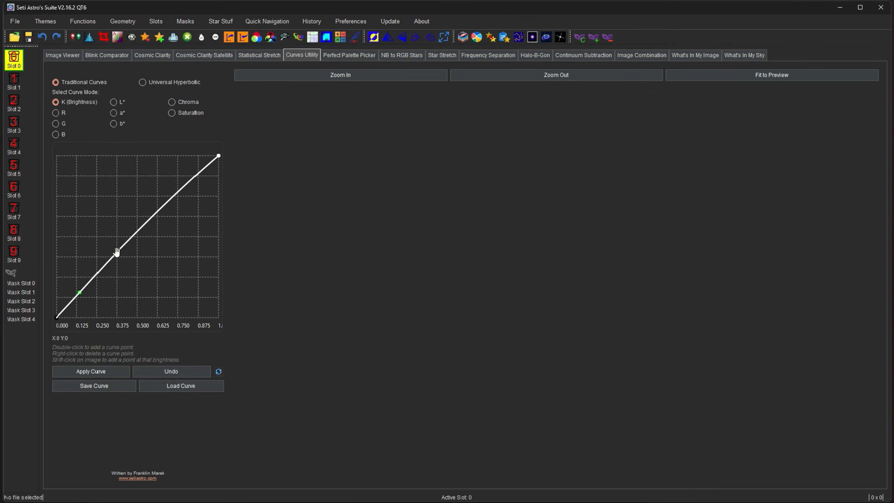
pyautogui.moveTo(118, 251); pyautogui.dragTo(75, 298)
pyautogui.doubleClick(139, 228)
pyautogui.moveTo(138, 224); pyautogui.dragTo(135, 206)
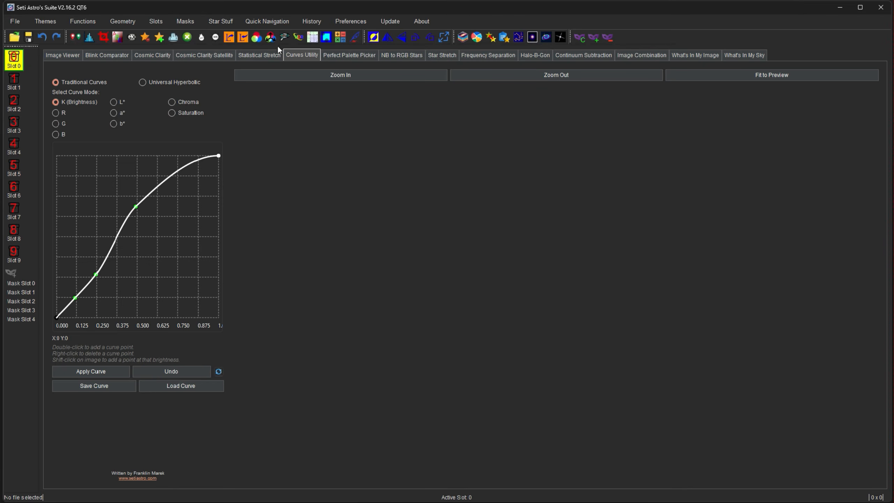
# Step: Raise the Curves Boost of the statistical stretch to its maximum
pyautogui.click(256, 55)
pyautogui.moveTo(55, 207); pyautogui.dragTo(140, 209)
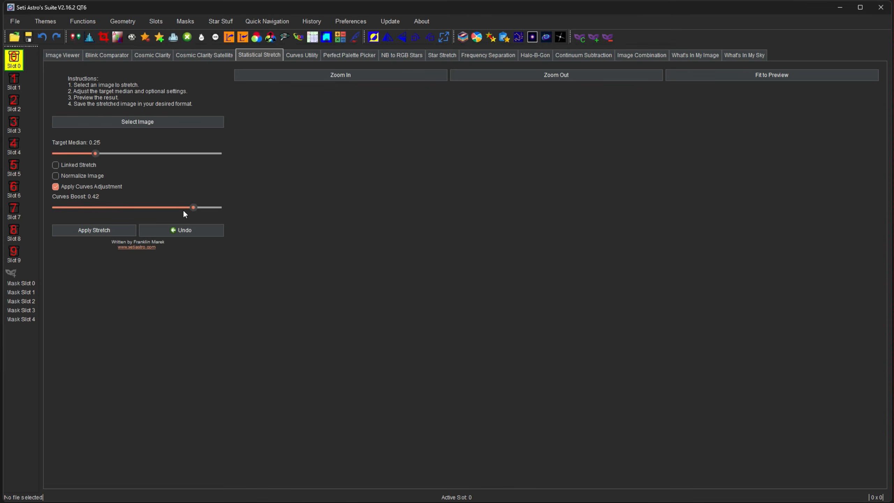
pyautogui.moveTo(193, 207); pyautogui.dragTo(248, 200)
# Step: Steepen the brightness curve by raising its upper midtone point and adding points in the lower midtones and highlights
pyautogui.click(300, 57)
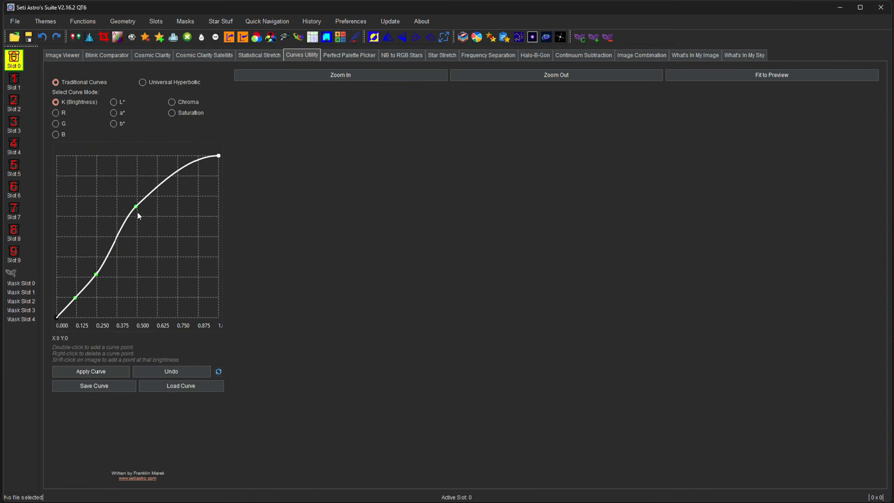
pyautogui.moveTo(135, 207); pyautogui.dragTo(155, 177)
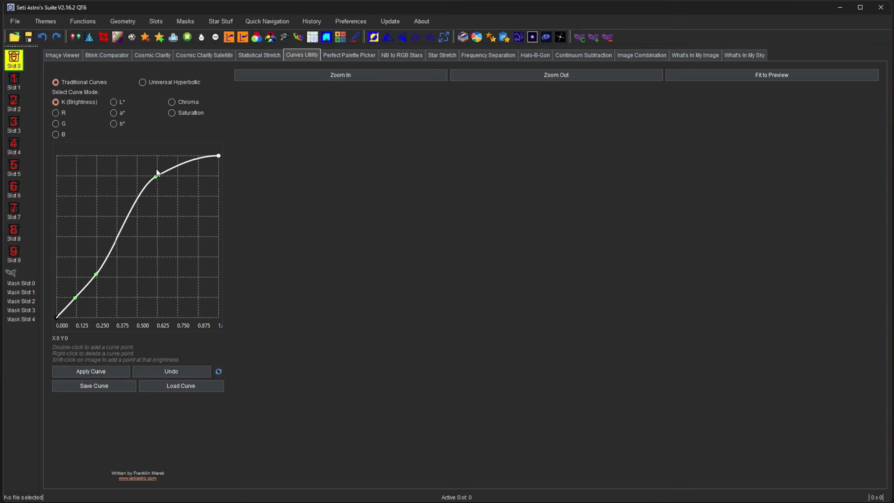
pyautogui.doubleClick(115, 233)
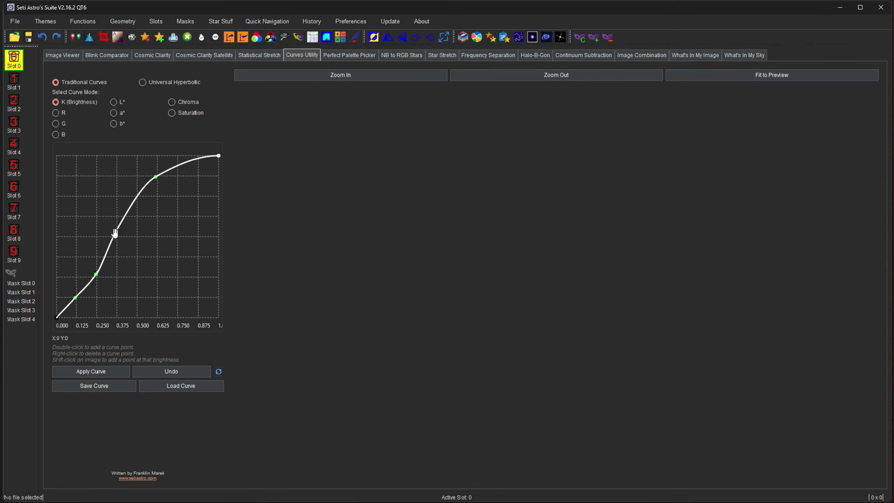
pyautogui.doubleClick(186, 162)
pyautogui.moveTo(113, 231); pyautogui.dragTo(110, 230)
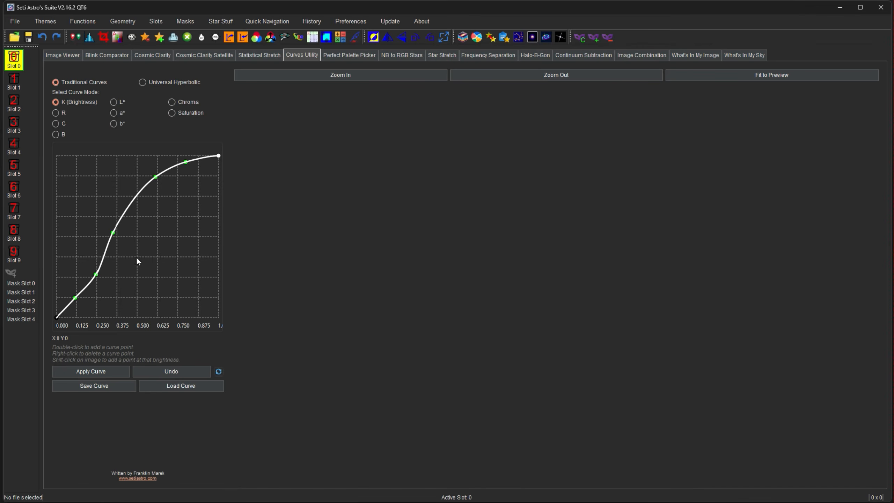
# Step: Reset Curves Boost to 0.00 and turn off Apply Curves Adjustment in Statistical Stretch
pyautogui.click(259, 55)
pyautogui.moveTo(220, 207); pyautogui.dragTo(39, 217)
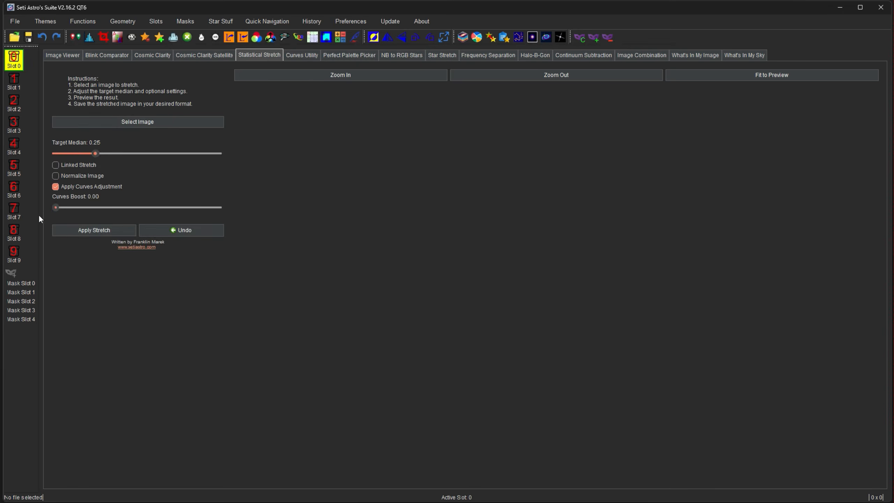
pyautogui.click(56, 187)
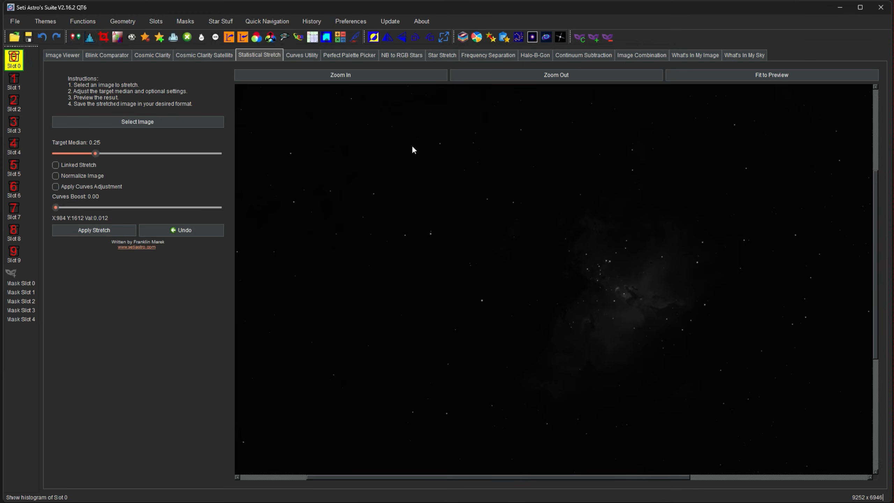
# Step: Apply a statistical stretch with target median 0.25 to the Ha nebula image, repositioning the histogram for a clear view
pyautogui.moveTo(403, 160); pyautogui.dragTo(616, 62)
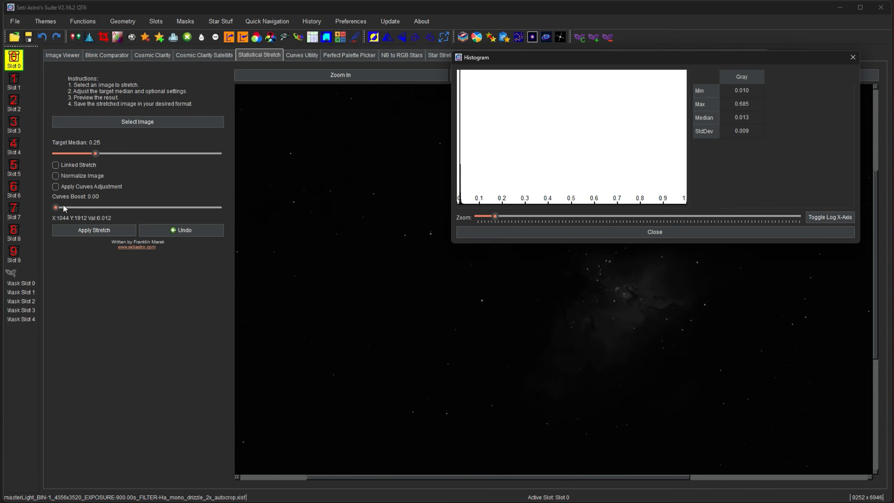
pyautogui.click(87, 231)
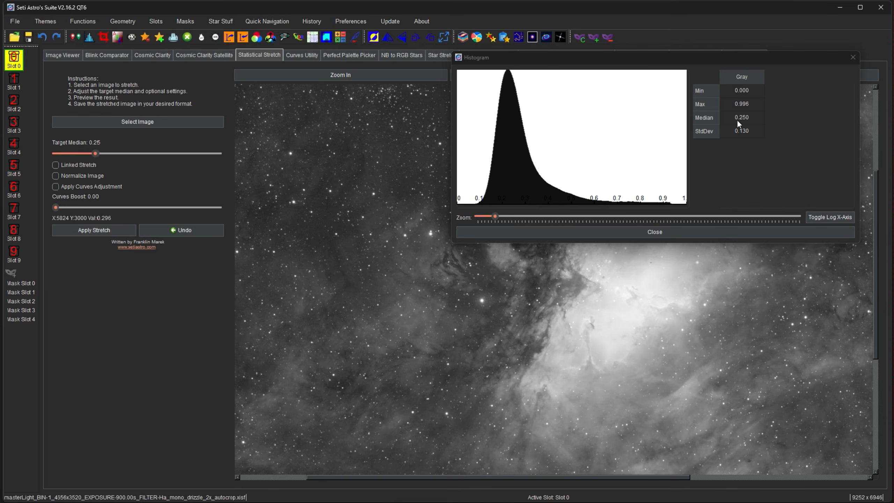
pyautogui.moveTo(691, 64); pyautogui.dragTo(634, 104)
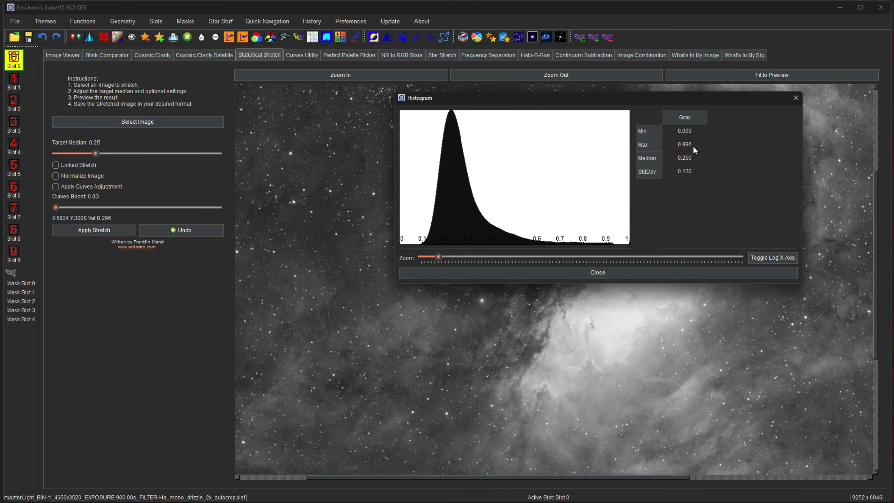
# Step: Stretch the Ha nebula image with Normalize Image enabled, close the histogram and inspect the nebula
pyautogui.click(57, 176)
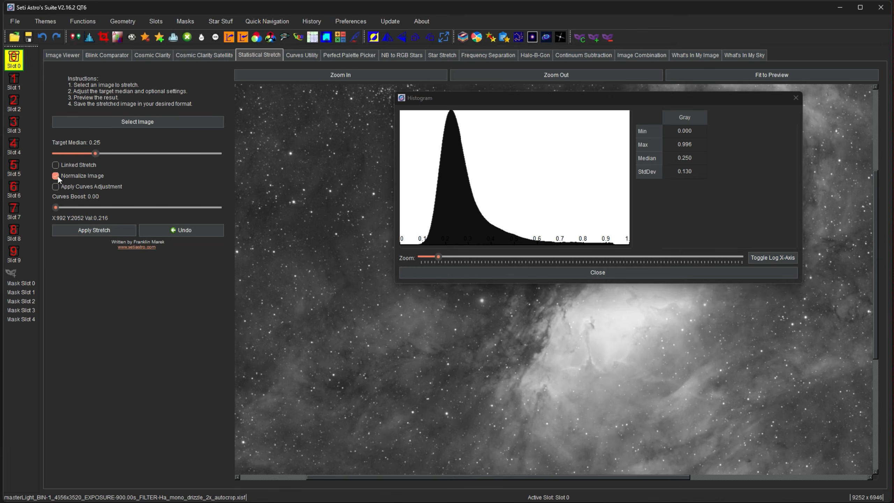
pyautogui.click(95, 229)
pyautogui.click(567, 271)
pyautogui.moveTo(684, 367); pyautogui.dragTo(577, 348)
pyautogui.click(735, 78)
pyautogui.moveTo(712, 224); pyautogui.dragTo(724, 334)
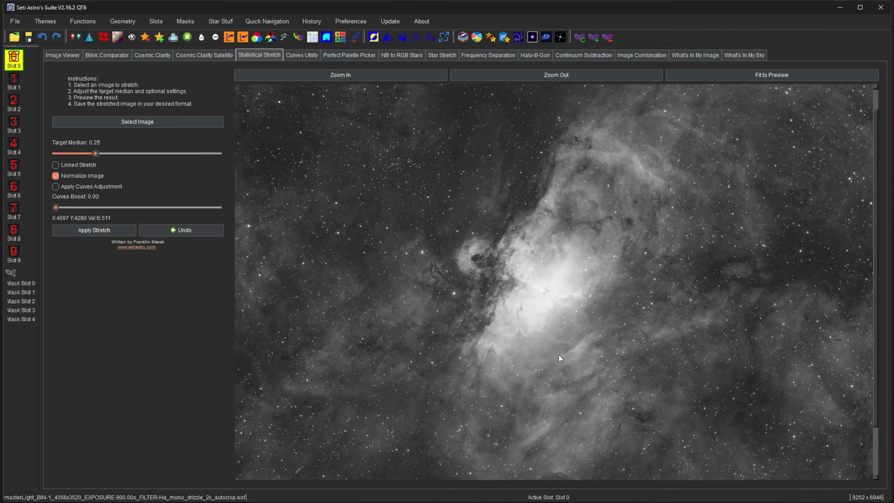
# Step: Switch to the galaxy image in Slot 1 and apply a statistical stretch with target median 0.12
pyautogui.click(14, 80)
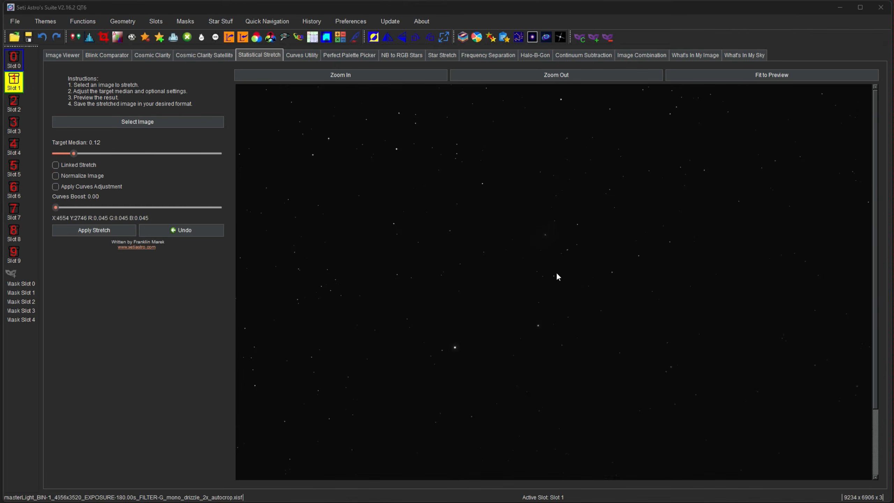
pyautogui.click(74, 154)
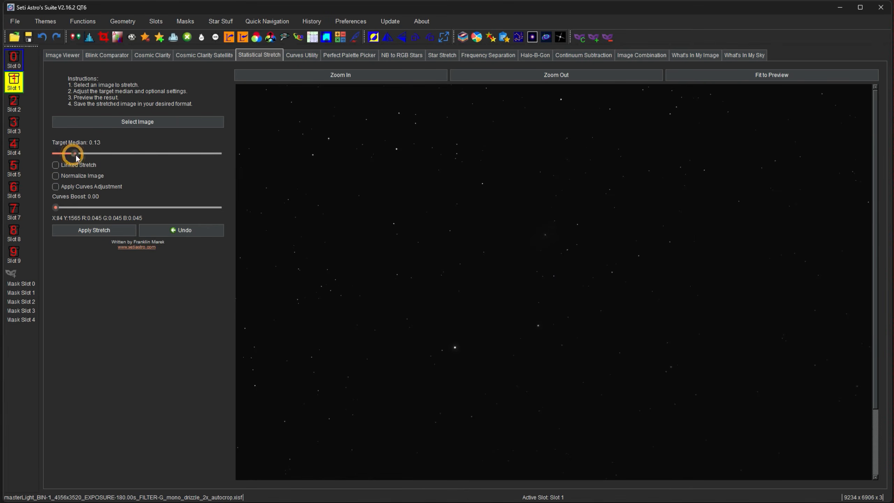
pyautogui.moveTo(90, 152); pyautogui.dragTo(95, 152)
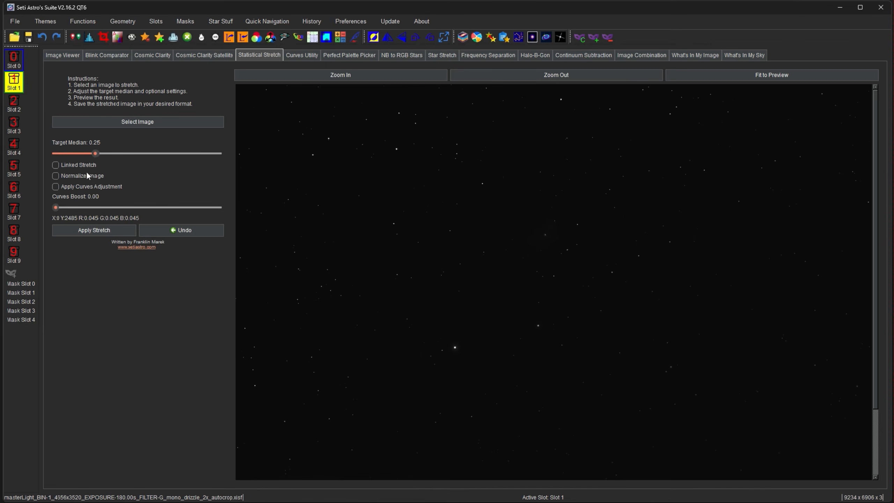
pyautogui.moveTo(94, 153); pyautogui.dragTo(85, 154)
pyautogui.click(94, 230)
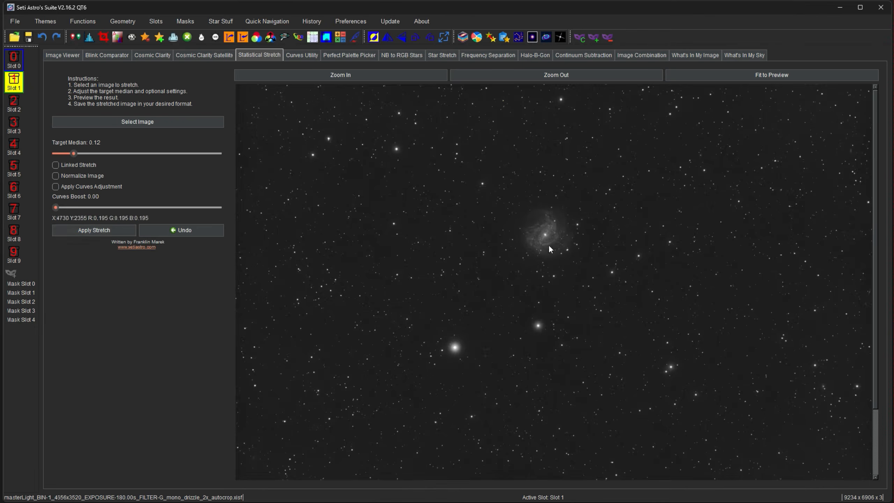
# Step: Magnify the spiral galaxy and stretch it with Apply Curves Adjustment enabled and a raised Curves Boost at target median 0.12
pyautogui.click(330, 78)
pyautogui.moveTo(307, 265); pyautogui.dragTo(586, 404)
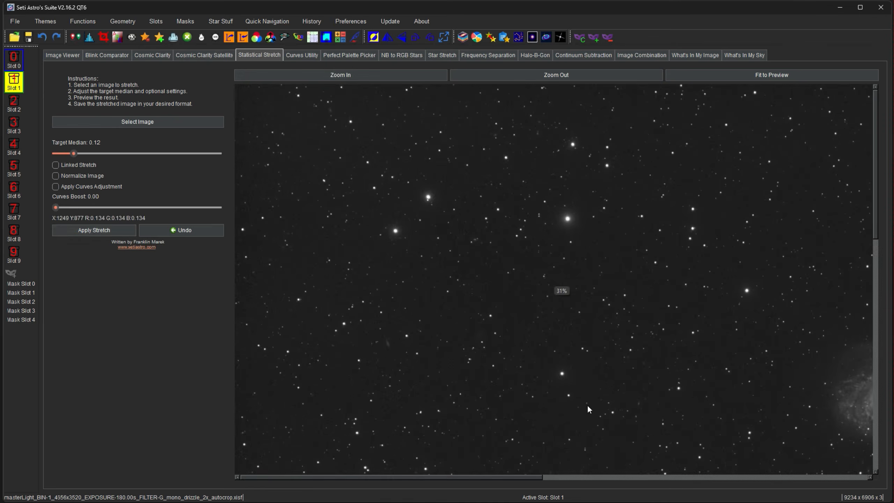
pyautogui.moveTo(506, 479); pyautogui.dragTo(655, 473)
pyautogui.moveTo(873, 225); pyautogui.dragTo(874, 272)
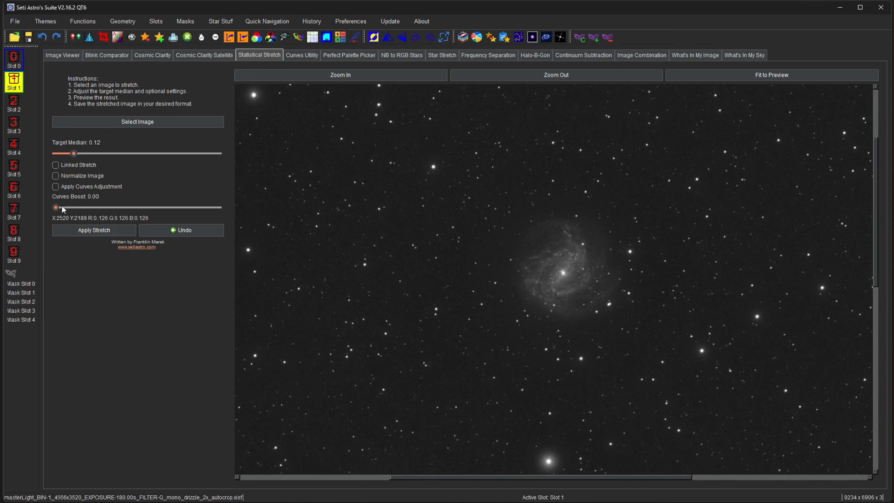
pyautogui.click(55, 188)
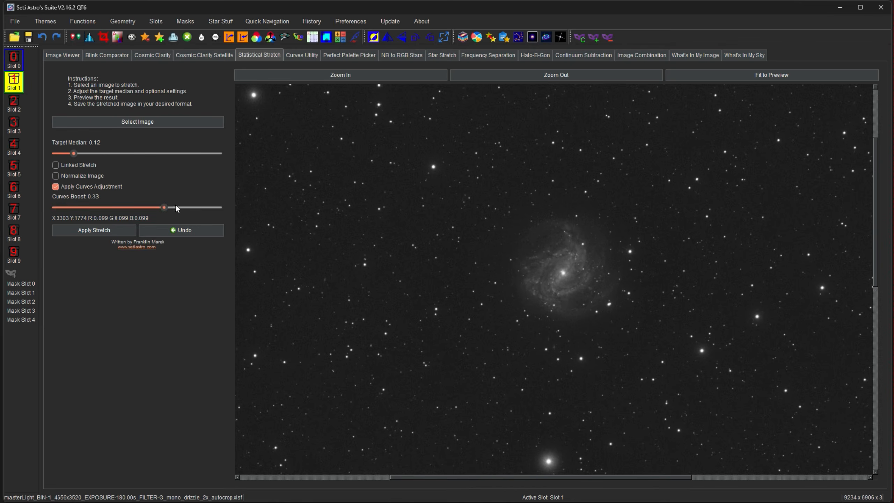
pyautogui.click(94, 230)
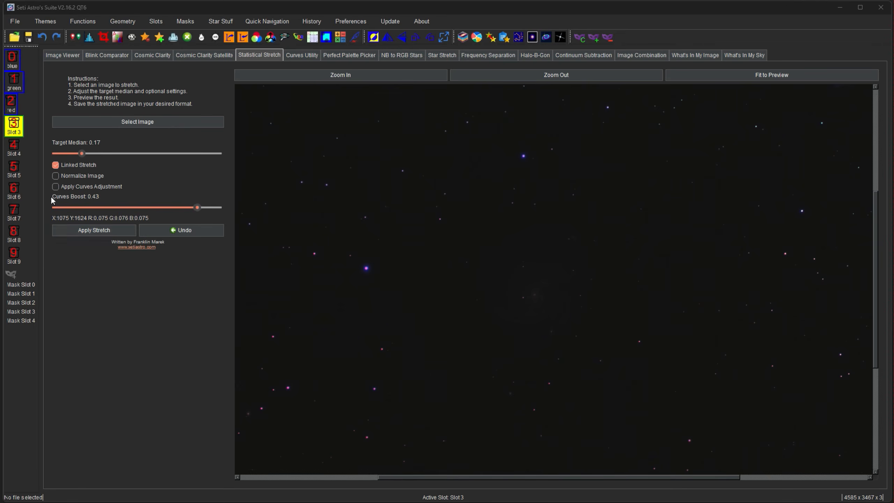
# Step: Stretch the colour galaxy in Slot 3 at target median 0.17, try it linked and unlinked, and undo the unlinked stretch
pyautogui.click(82, 230)
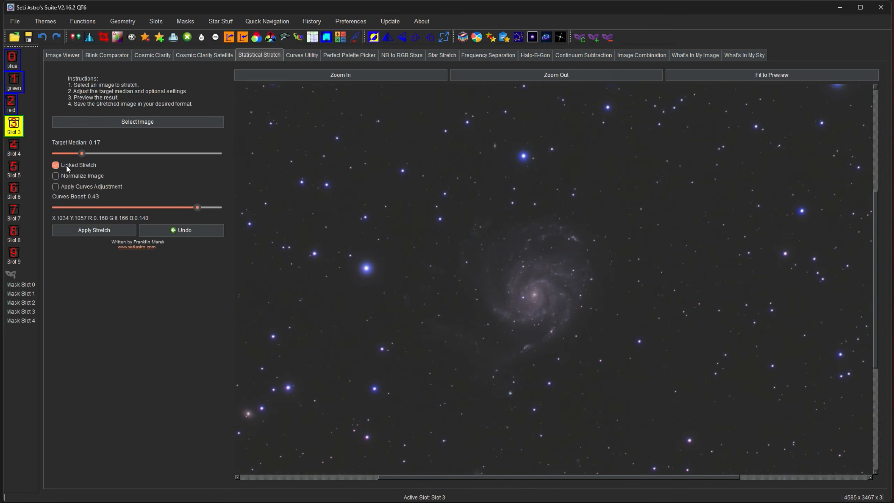
pyautogui.click(94, 229)
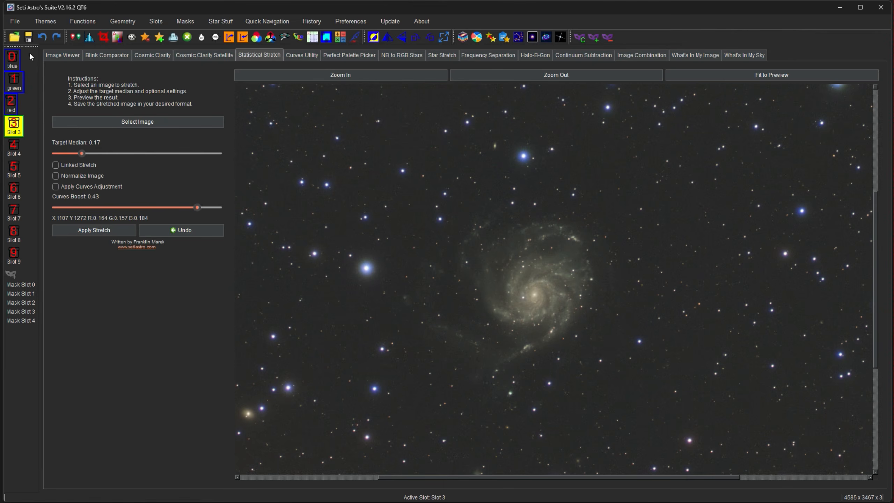
pyautogui.click(40, 39)
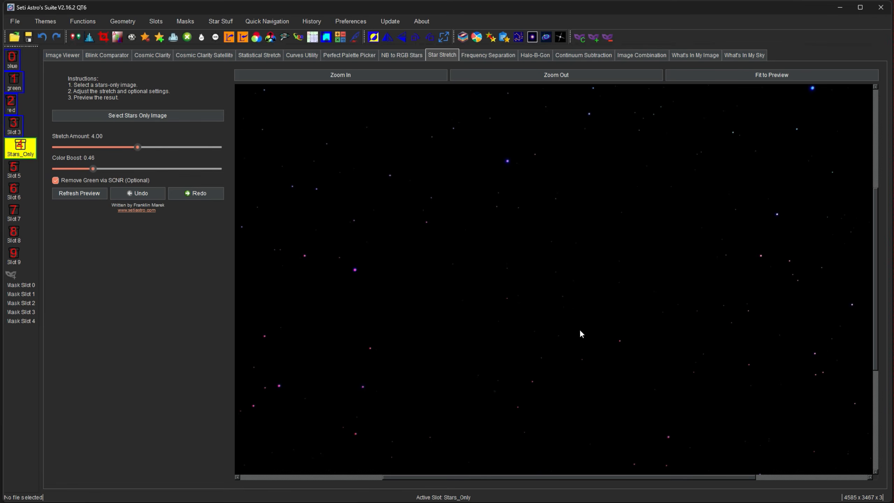
# Step: Apply Star Stretch to the Stars_Only image with amount 4.00, colour boost 0.46 and SCNR green removal, and inspect the stars
pyautogui.click(76, 193)
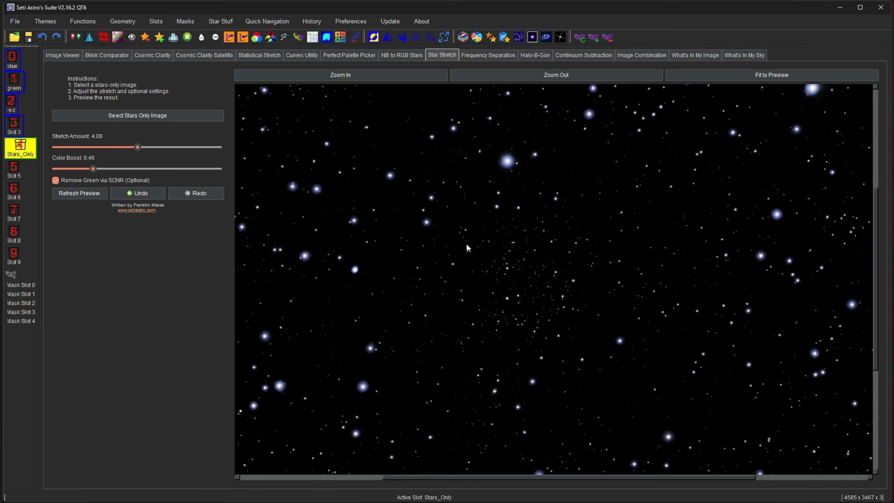
pyautogui.moveTo(641, 236); pyautogui.dragTo(657, 177)
pyautogui.moveTo(574, 277); pyautogui.dragTo(621, 323)
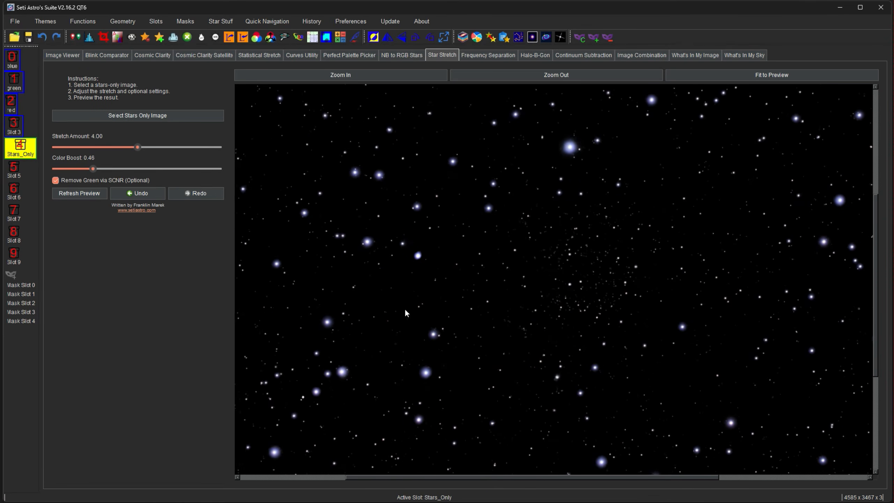
pyautogui.moveTo(616, 195); pyautogui.dragTo(560, 217)
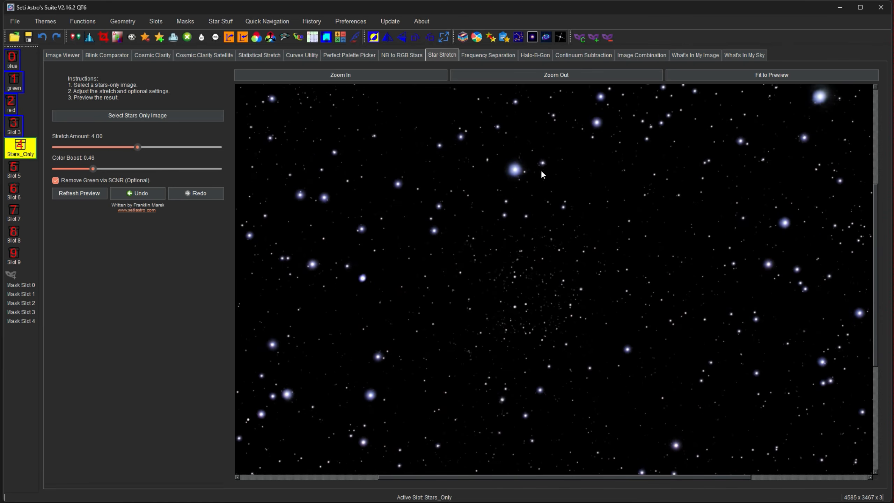
pyautogui.moveTo(512, 274); pyautogui.dragTo(534, 243)
pyautogui.moveTo(574, 269)
pyautogui.mouseDown()
pyautogui.moveTo(546, 274)
pyautogui.moveTo(570, 266)
pyautogui.moveTo(568, 283)
pyautogui.mouseUp()
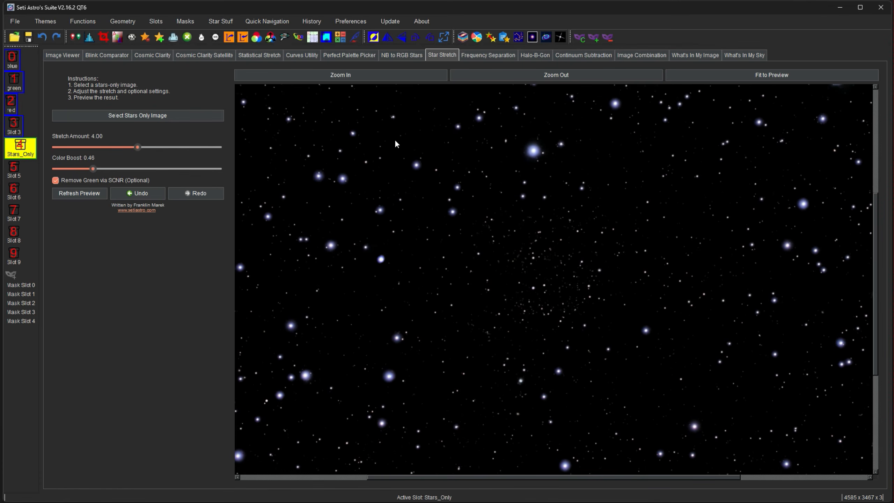
pyautogui.moveTo(409, 182); pyautogui.dragTo(377, 187)
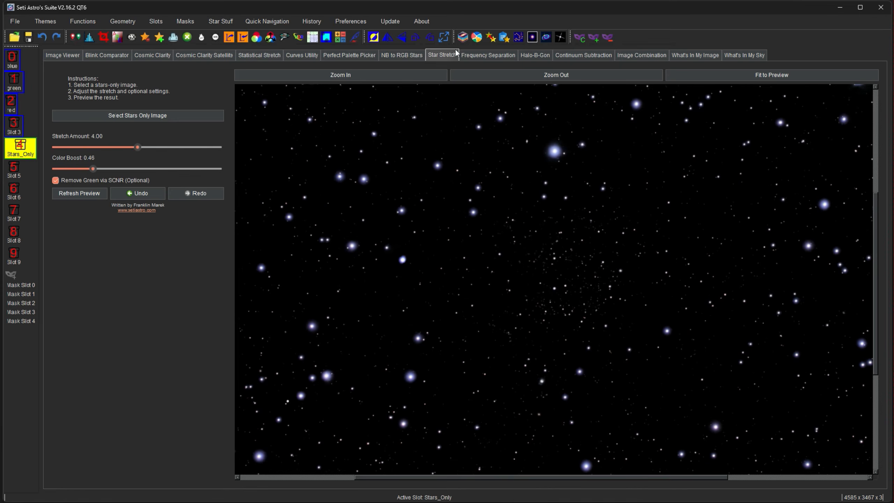
# Step: Reset the curve to a straight line in the Curves Utility and switch to the colour galaxy in Slot 3
pyautogui.click(294, 58)
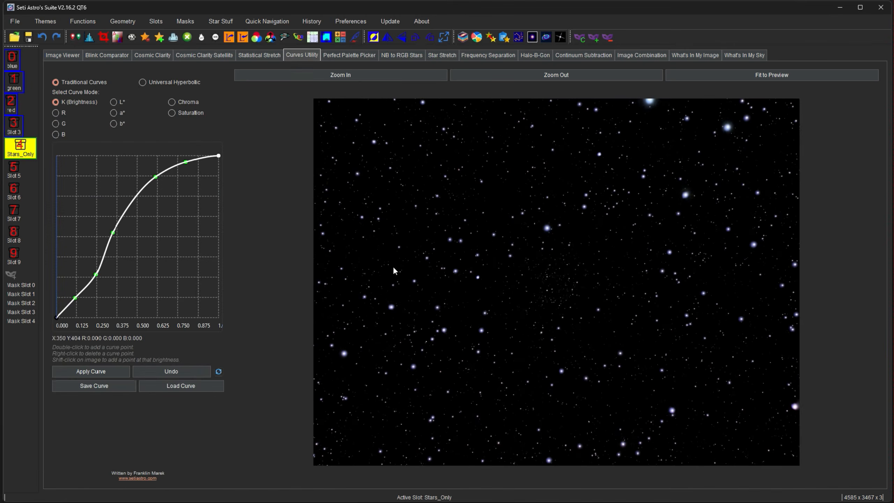
pyautogui.click(218, 371)
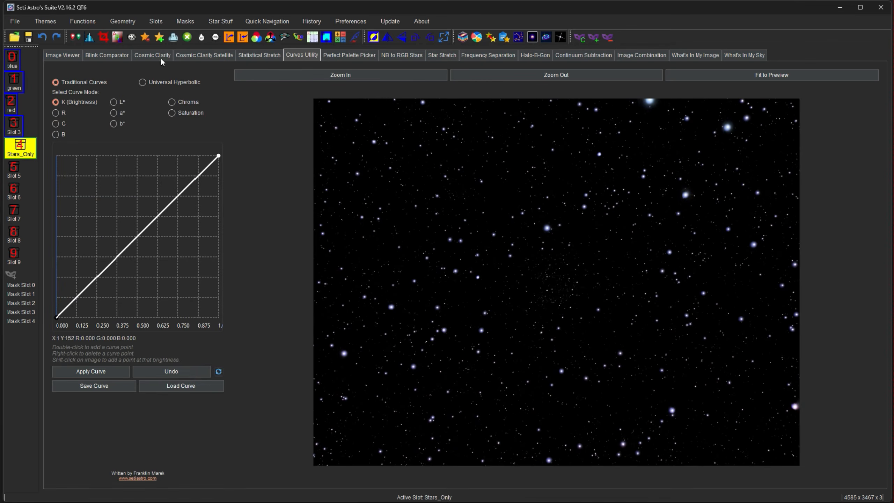
pyautogui.hotkey('ctrl', '3')
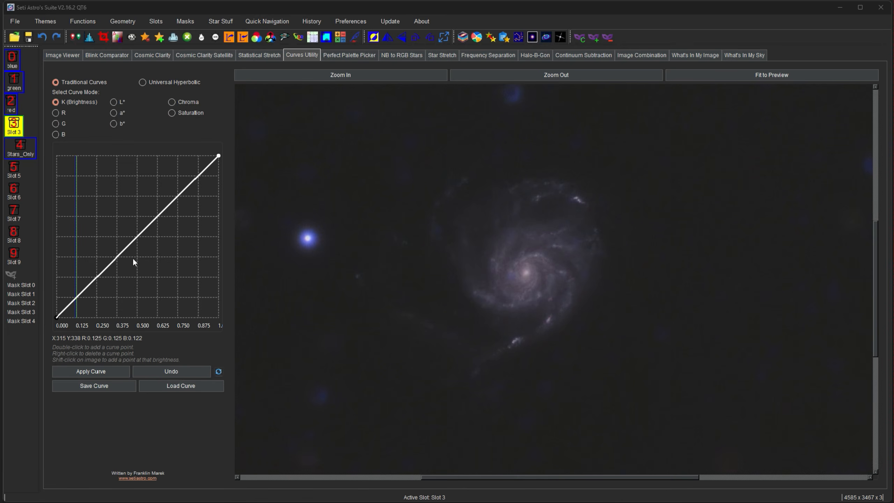
# Step: Try slightly raising the midtones of the galaxy's brightness curve, and delete the added curve point
pyautogui.moveTo(130, 241)
pyautogui.mouseDown()
pyautogui.moveTo(128, 225)
pyautogui.moveTo(146, 272)
pyautogui.moveTo(120, 219)
pyautogui.moveTo(136, 243)
pyautogui.moveTo(138, 224)
pyautogui.moveTo(130, 232)
pyautogui.mouseUp()
pyautogui.click(335, 76)
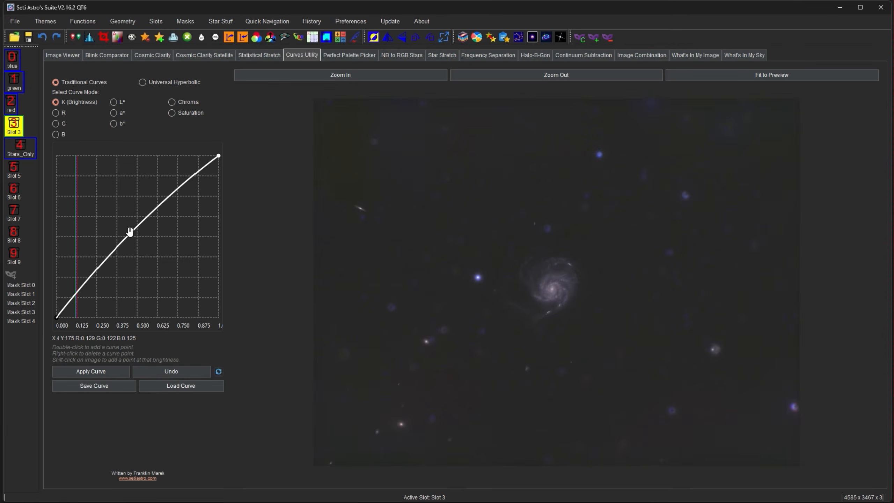
pyautogui.rightClick(130, 232)
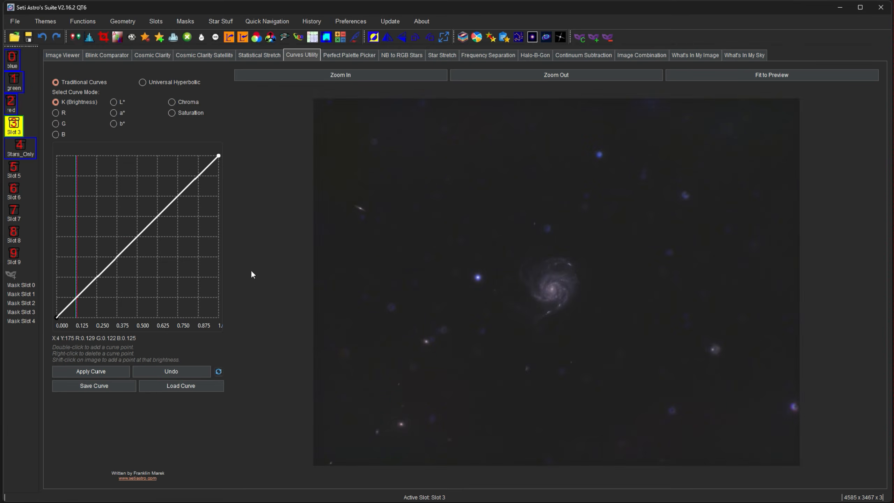
# Step: Switch to the Universal Hyperbolic curve and set the brightness inflection point to about 0.139 at the histogram's peak
pyautogui.scroll(2, 559, 284)
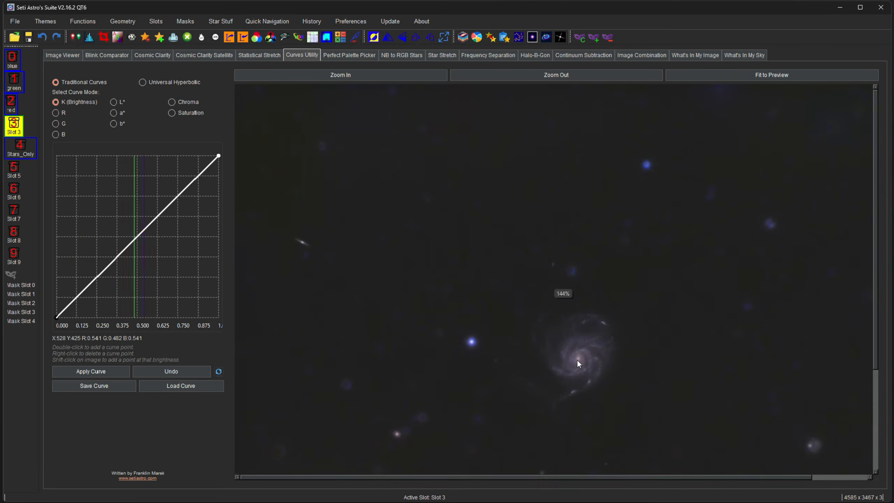
pyautogui.scroll(2, 576, 360)
pyautogui.moveTo(584, 367); pyautogui.dragTo(435, 176)
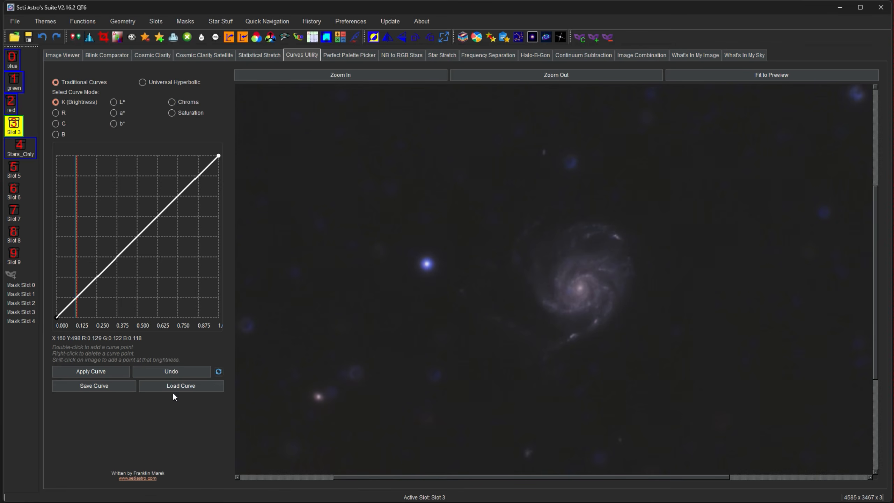
pyautogui.click(161, 83)
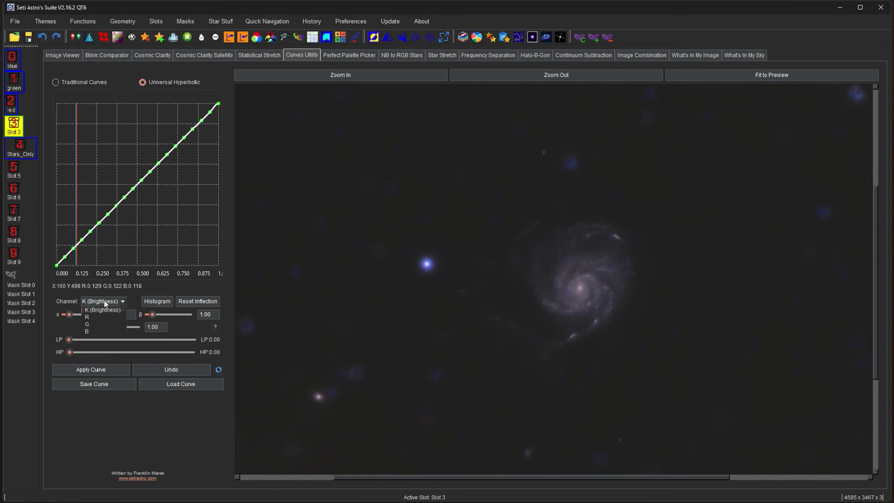
pyautogui.click(132, 285)
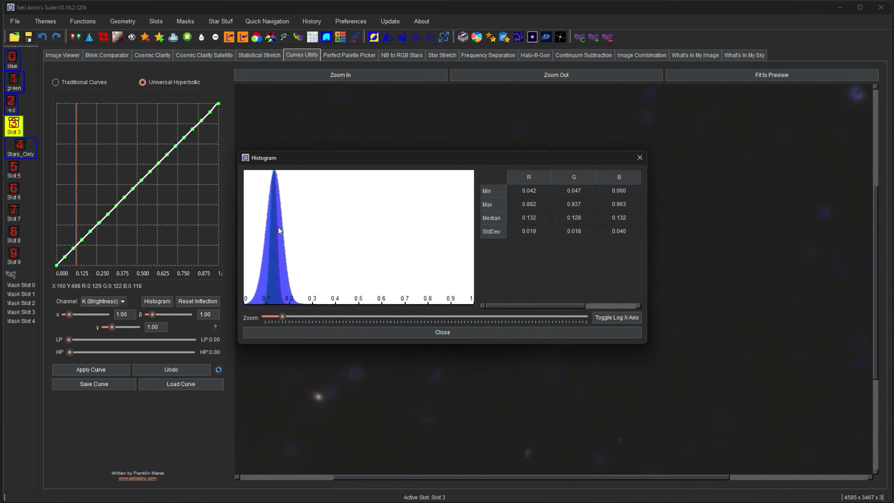
pyautogui.click(275, 223)
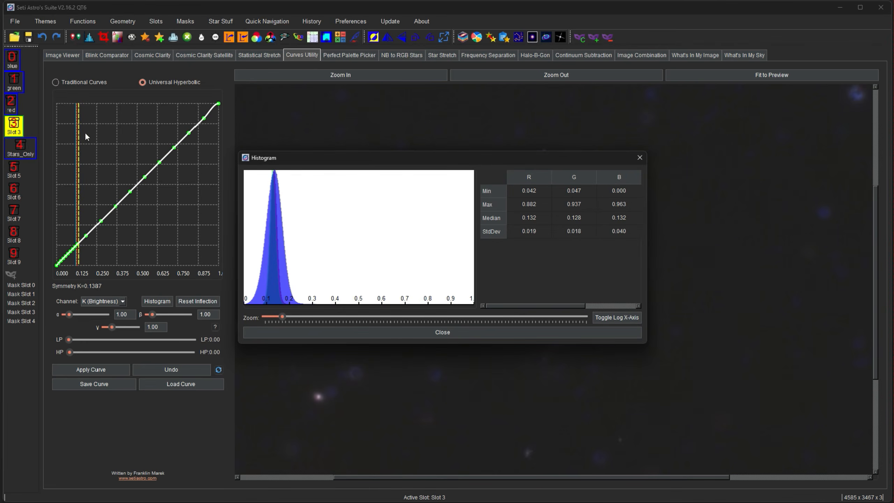
pyautogui.click(639, 159)
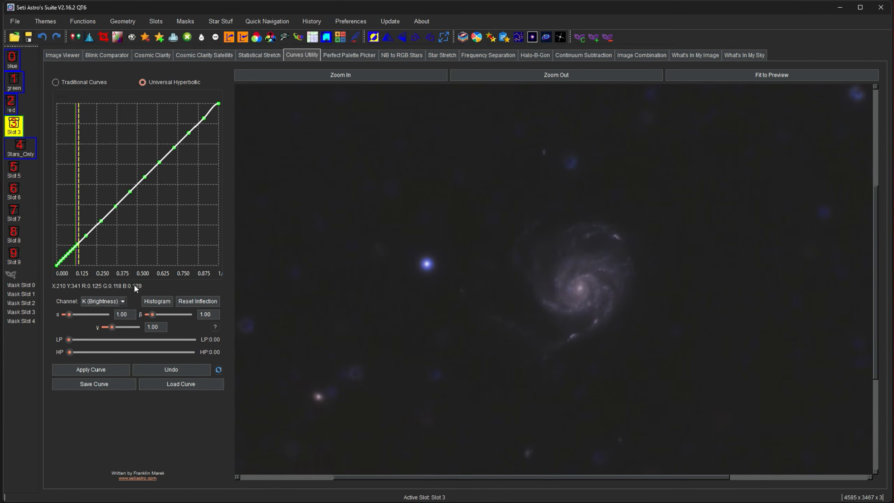
# Step: Reset the inflection point to the centre, and try alpha at 3.32 before returning it to 1.00
pyautogui.click(180, 300)
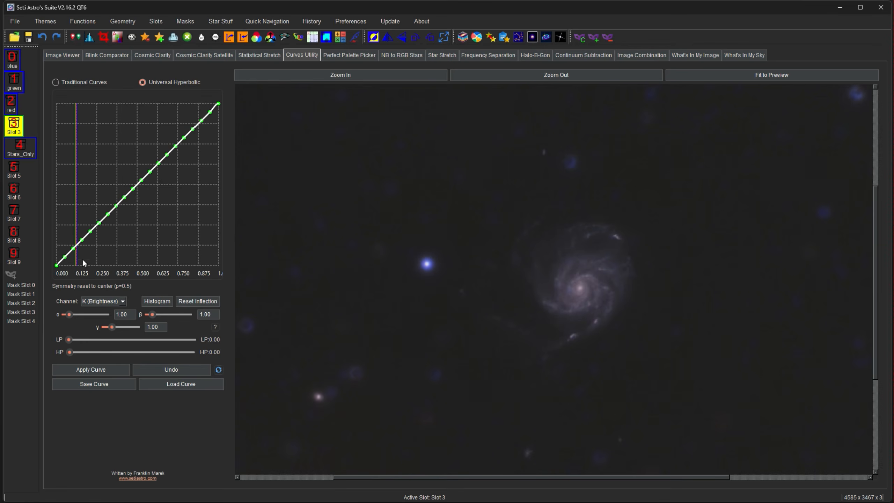
pyautogui.click(78, 315)
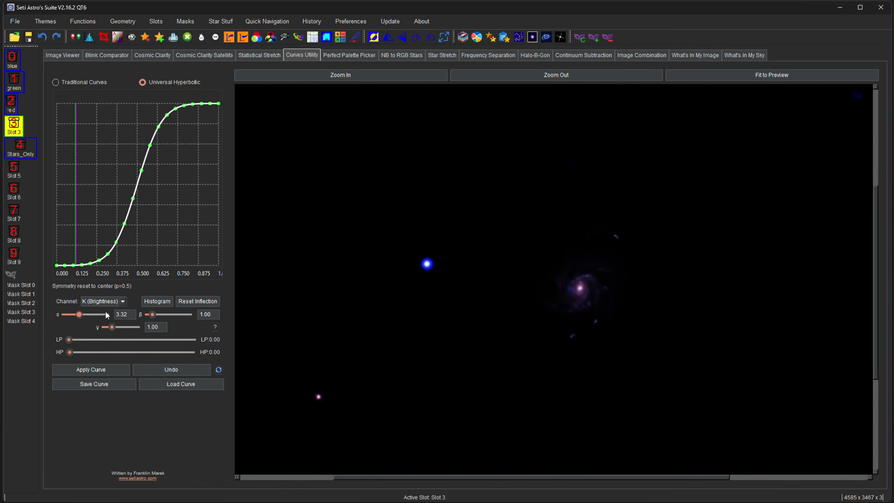
pyautogui.moveTo(78, 315); pyautogui.dragTo(52, 312)
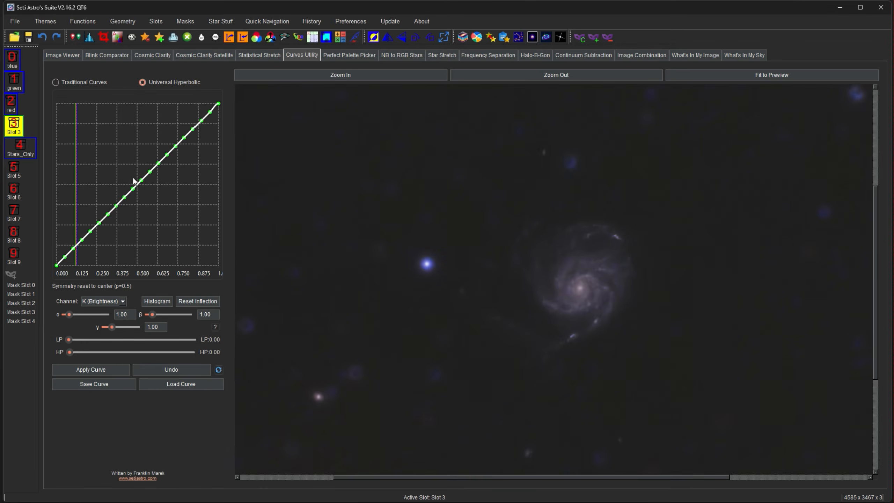
# Step: Try beta values of 1.08, 3.42, 0.02 and 0.34 on the hyperbolic brightness curve
pyautogui.click(153, 315)
pyautogui.click(159, 314)
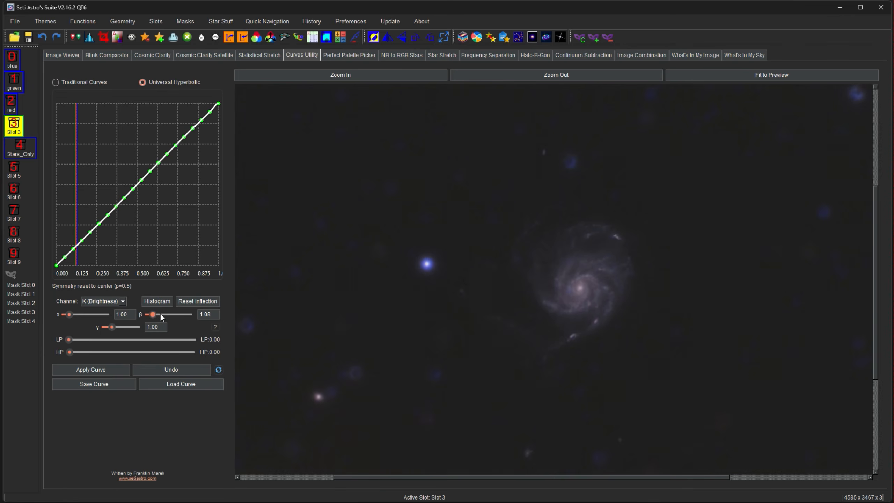
pyautogui.click(162, 312)
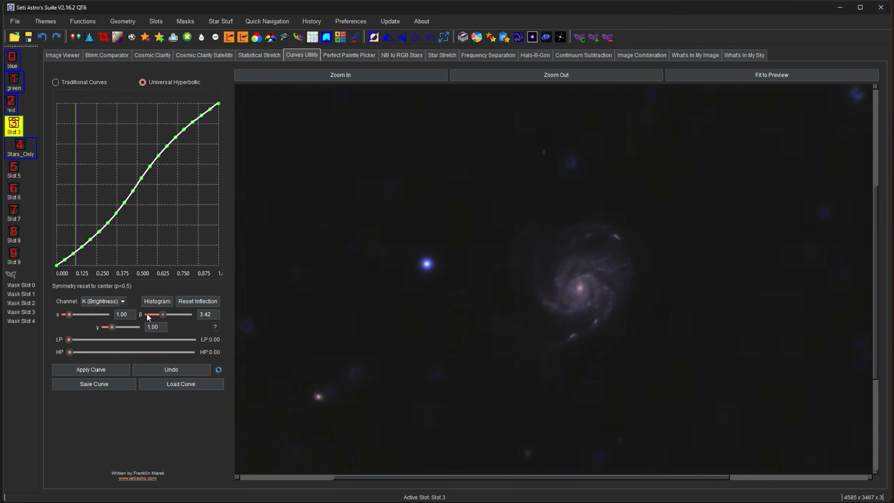
pyautogui.click(147, 314)
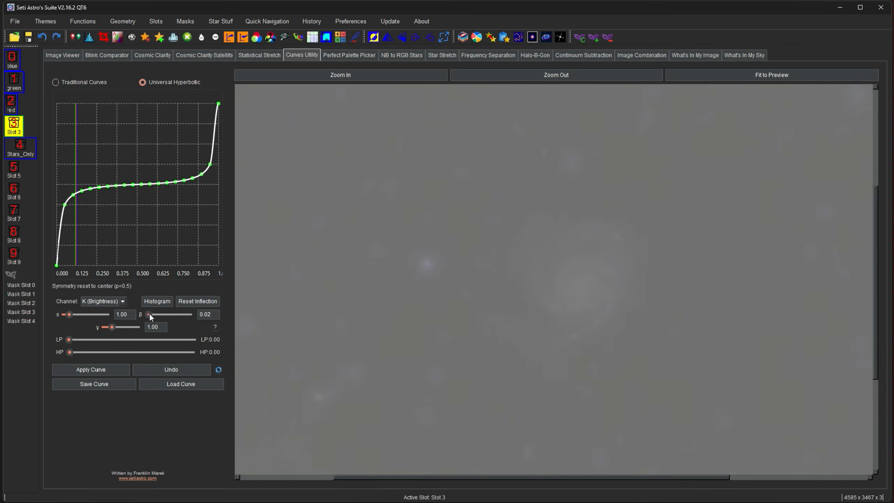
pyautogui.click(149, 313)
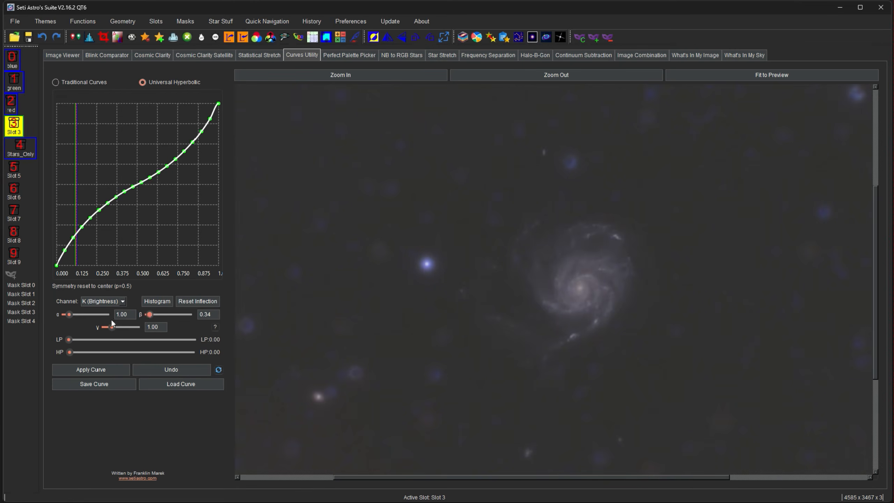
# Step: Set the hyperbolic curve's alpha to 2.04 and beta to 0.10
pyautogui.click(73, 313)
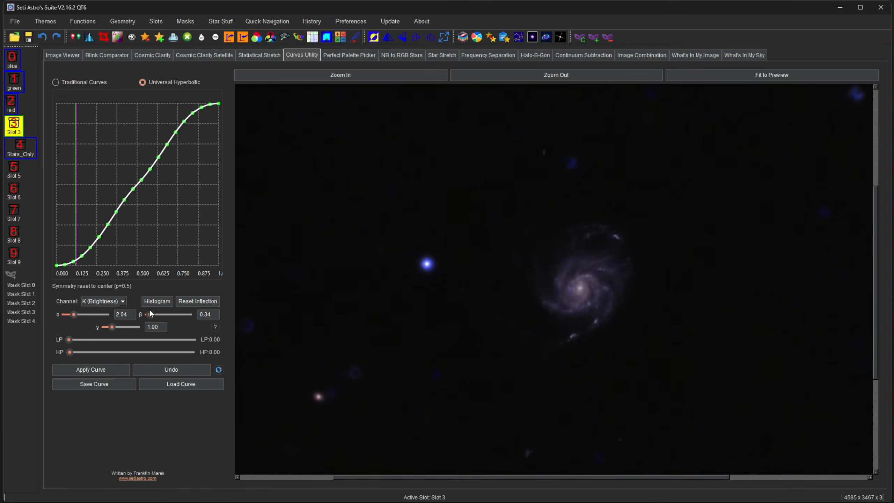
pyautogui.click(212, 317)
pyautogui.moveTo(213, 317); pyautogui.dragTo(188, 315)
pyautogui.press('Return')
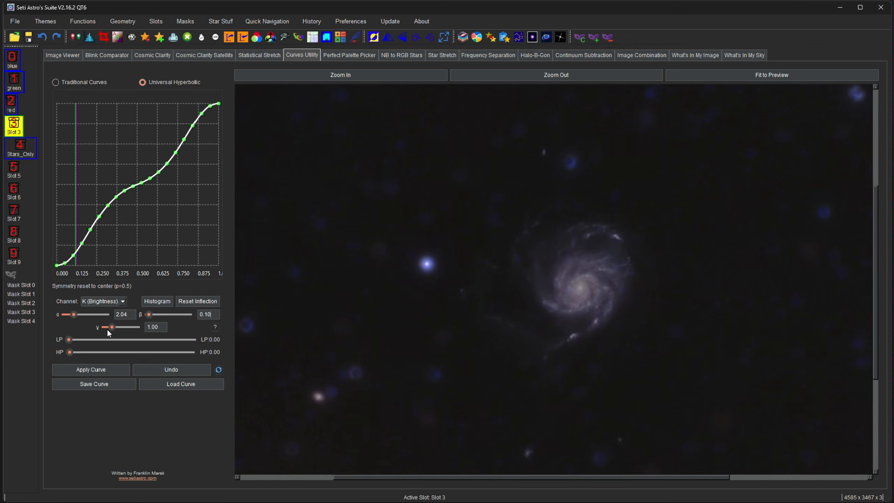
# Step: Try gamma at 2.07 on the hyperbolic curve and set it back to 1.00
pyautogui.moveTo(111, 328); pyautogui.dragTo(118, 329)
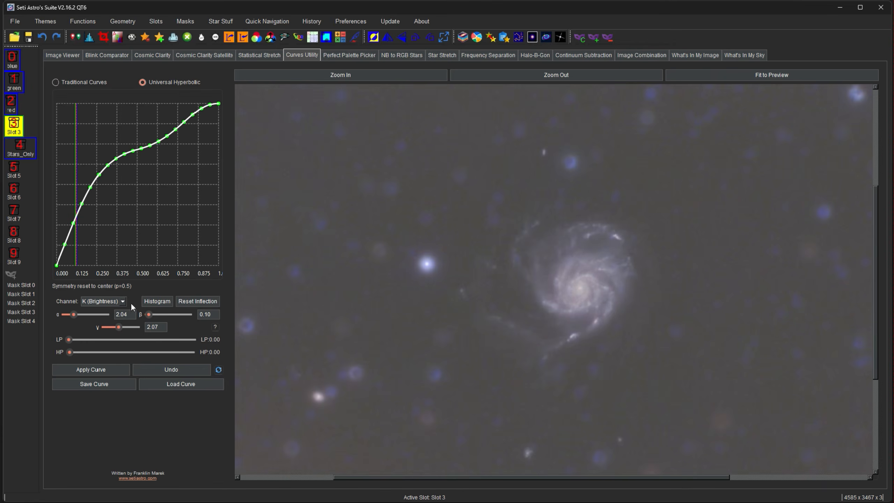
pyautogui.click(162, 327)
pyautogui.click(155, 327)
pyautogui.click(159, 328)
pyautogui.write('1')
pyautogui.press('Return')
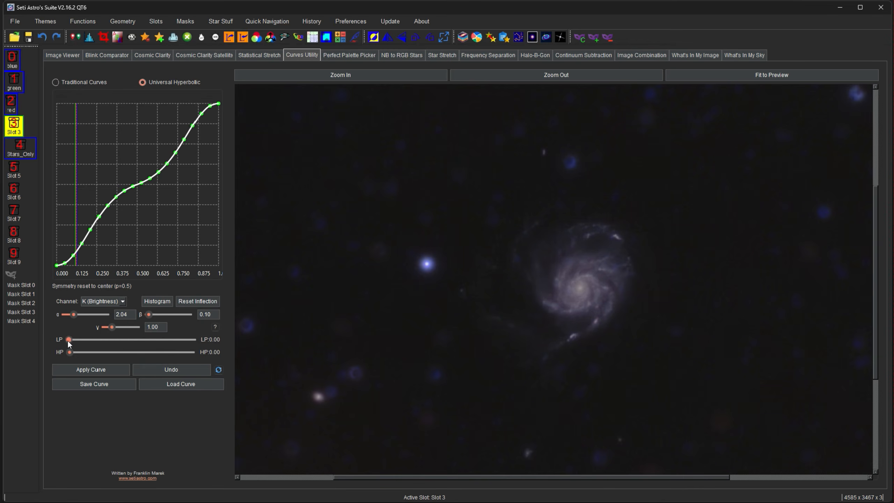
# Step: Try the LP blend at 0.79 and a high HP blend, returning both to 0.00
pyautogui.moveTo(108, 341); pyautogui.dragTo(167, 338)
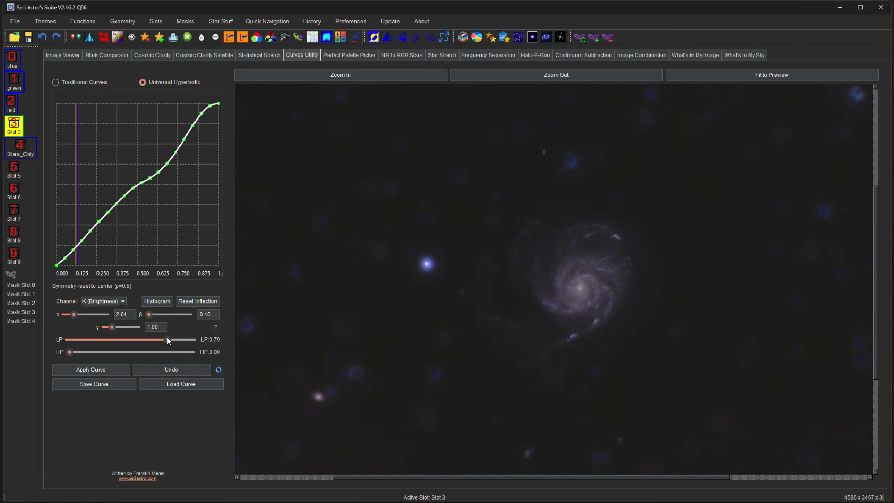
pyautogui.moveTo(61, 343); pyautogui.dragTo(57, 342)
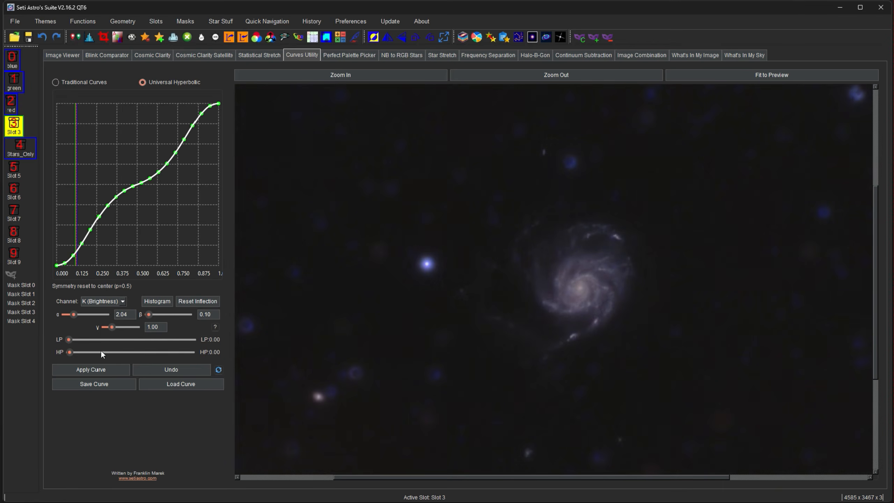
pyautogui.moveTo(180, 348); pyautogui.dragTo(63, 352)
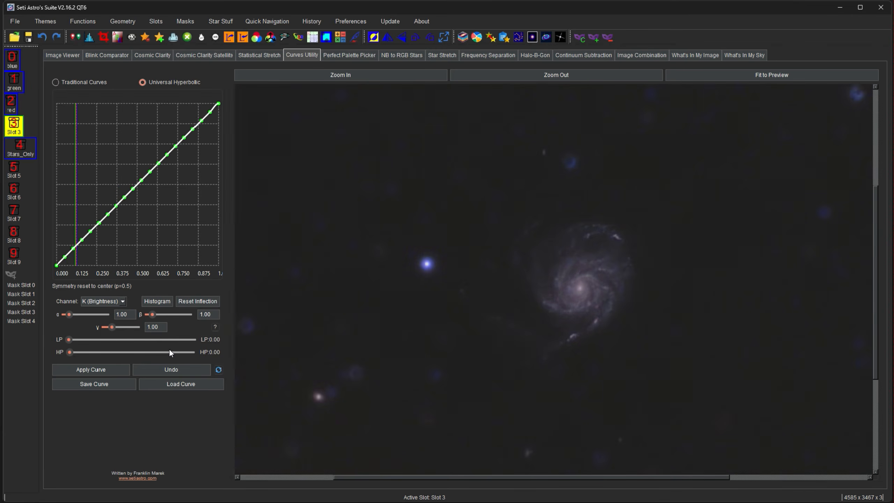
# Step: Read the help on the Universal Hyperbolic parameters and close it
pyautogui.click(215, 326)
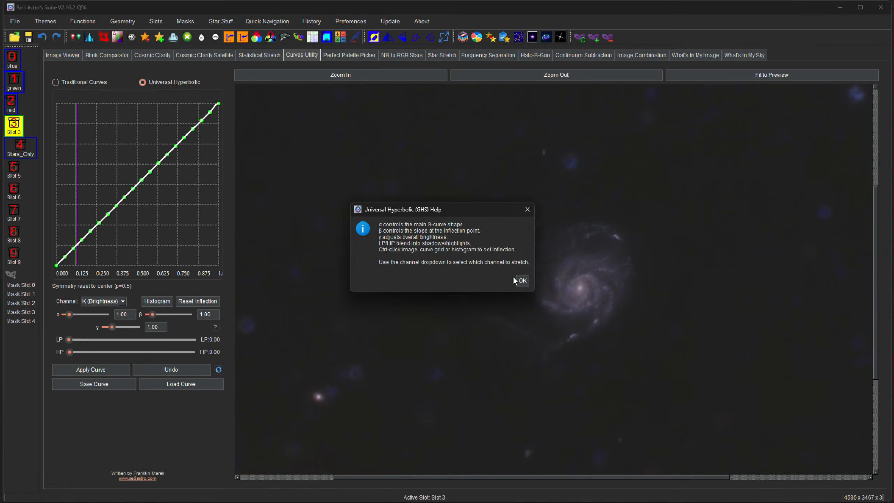
pyautogui.click(522, 281)
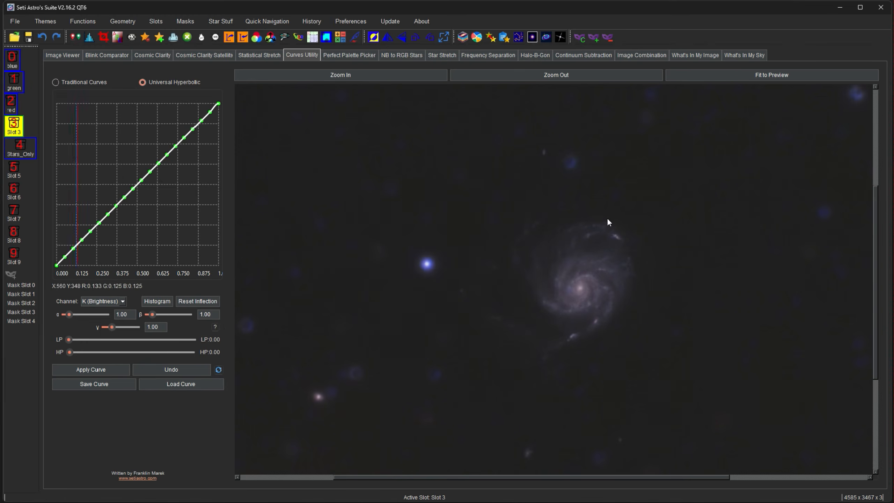
pyautogui.click(569, 272)
# Step: Return to Traditional Curves, try moving a midpoint on the a* curve both ways, and delete each added point
pyautogui.click(56, 82)
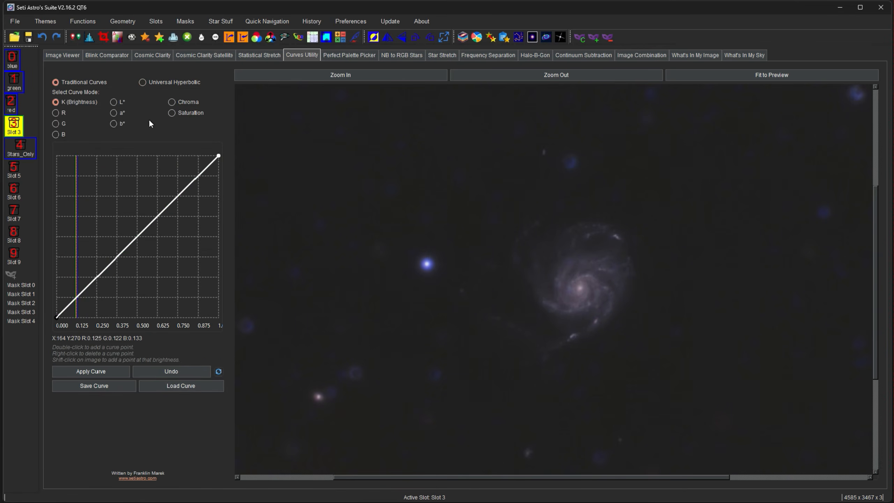
pyautogui.click(119, 114)
pyautogui.doubleClick(136, 235)
pyautogui.moveTo(135, 236)
pyautogui.mouseDown()
pyautogui.moveTo(136, 226)
pyautogui.moveTo(143, 239)
pyautogui.moveTo(138, 225)
pyautogui.moveTo(155, 246)
pyautogui.moveTo(144, 213)
pyautogui.moveTo(147, 229)
pyautogui.mouseUp()
pyautogui.rightClick(147, 228)
pyautogui.doubleClick(135, 240)
pyautogui.moveTo(135, 240); pyautogui.dragTo(154, 241)
pyautogui.rightClick(154, 242)
# Step: Shape the brightness curve with two anchor points in the shadows up to about 0.125 and strongly raised midtones, and apply it to the galaxy
pyautogui.click(58, 105)
pyautogui.doubleClick(77, 297)
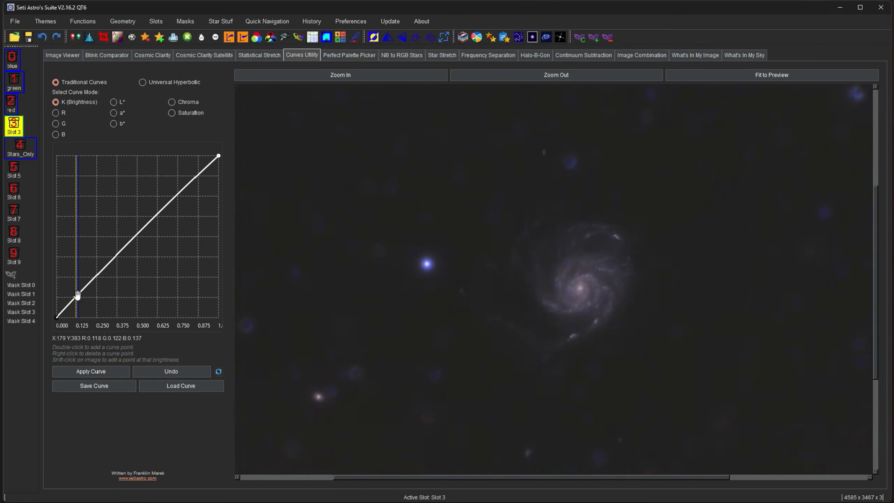
pyautogui.doubleClick(64, 309)
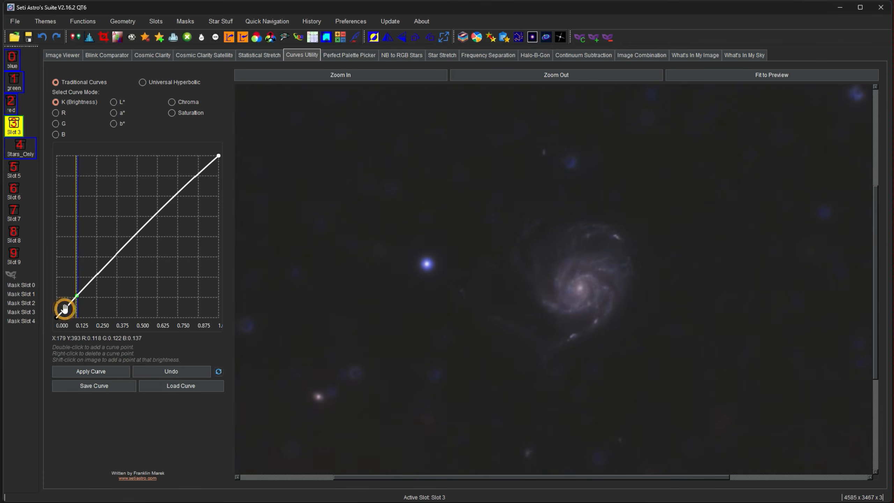
pyautogui.moveTo(152, 212); pyautogui.dragTo(134, 191)
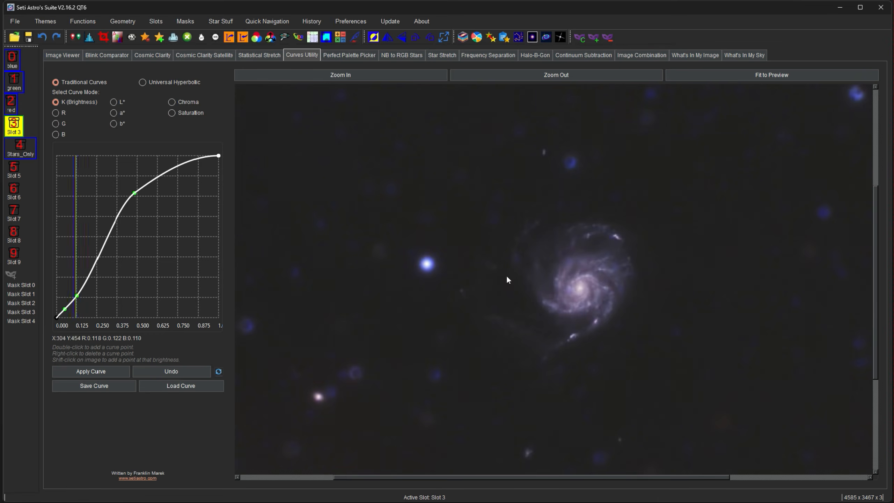
pyautogui.click(106, 370)
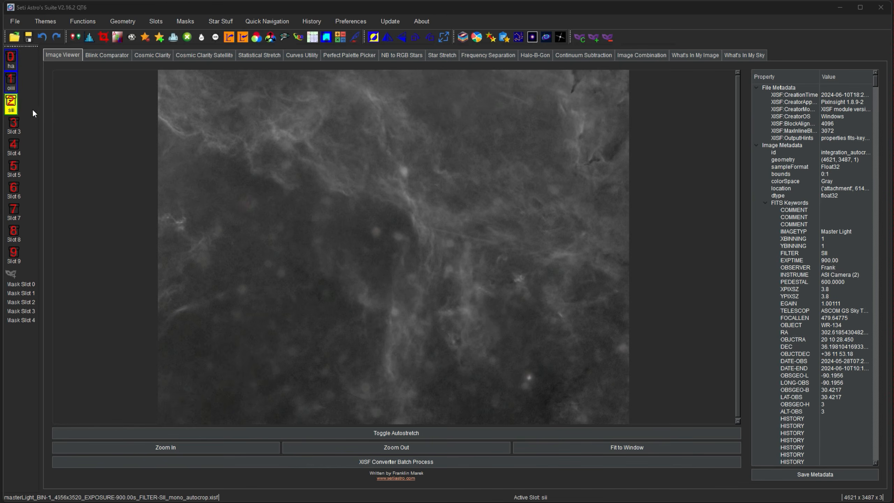
# Step: View the oiii and ha narrowband images in their slots and open the Perfect Palette Picker
pyautogui.click(16, 88)
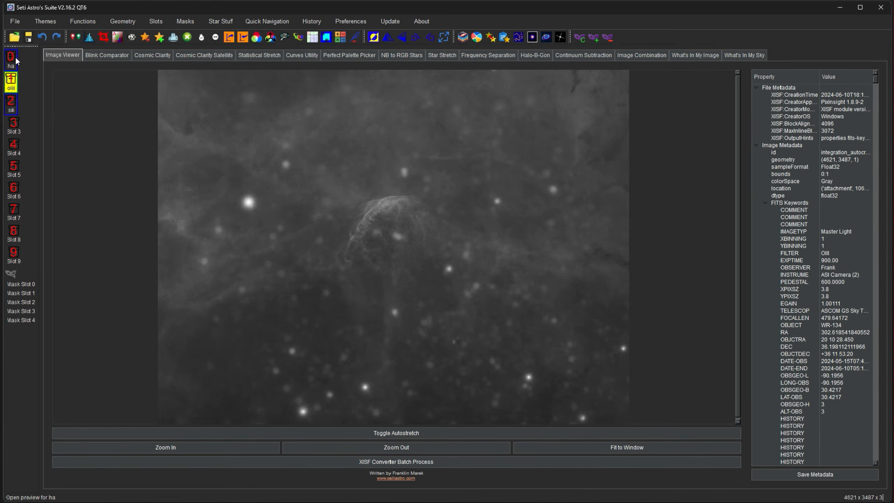
pyautogui.click(15, 59)
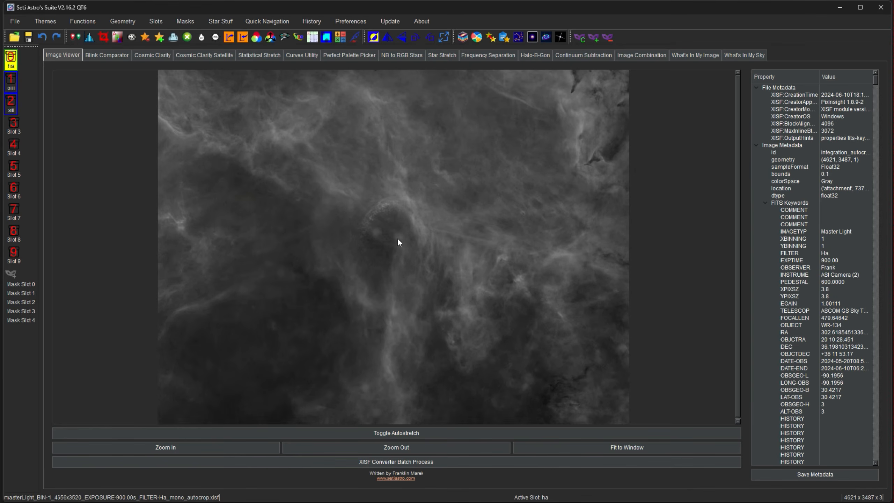
pyautogui.click(352, 55)
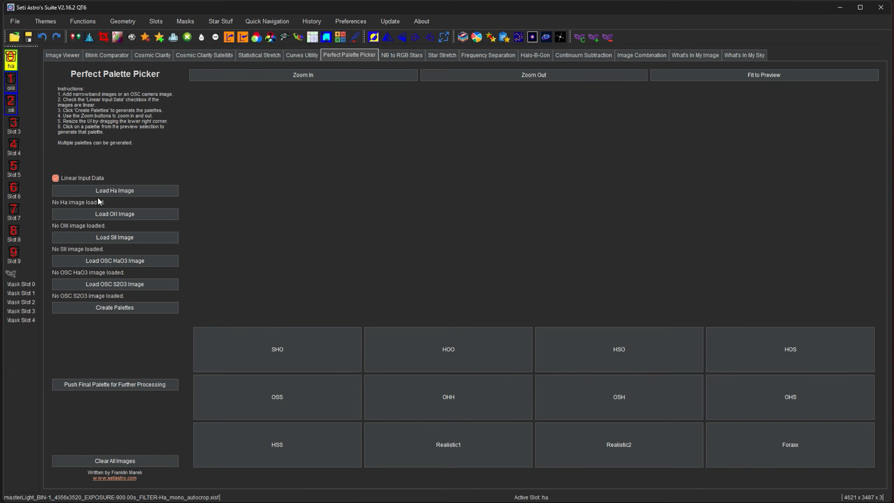
# Step: Load the Ha image into the Perfect Palette Picker from the ha slot
pyautogui.click(124, 190)
pyautogui.click(468, 251)
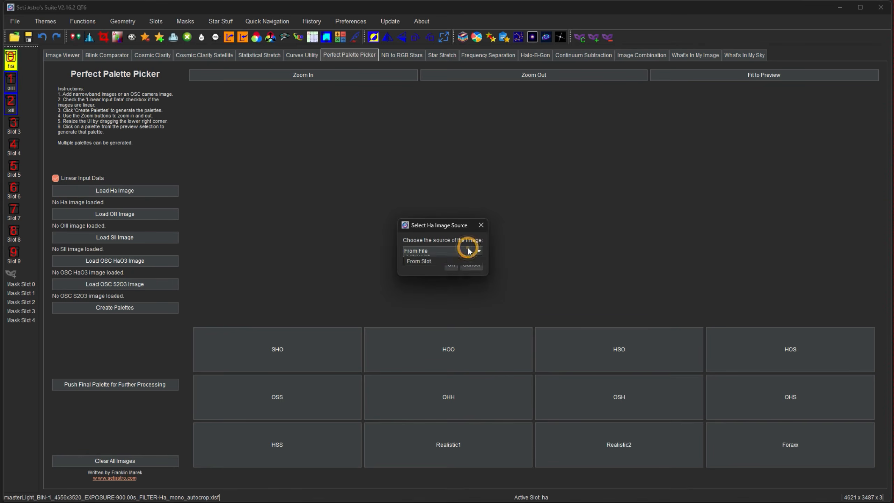
pyautogui.click(435, 266)
pyautogui.click(450, 264)
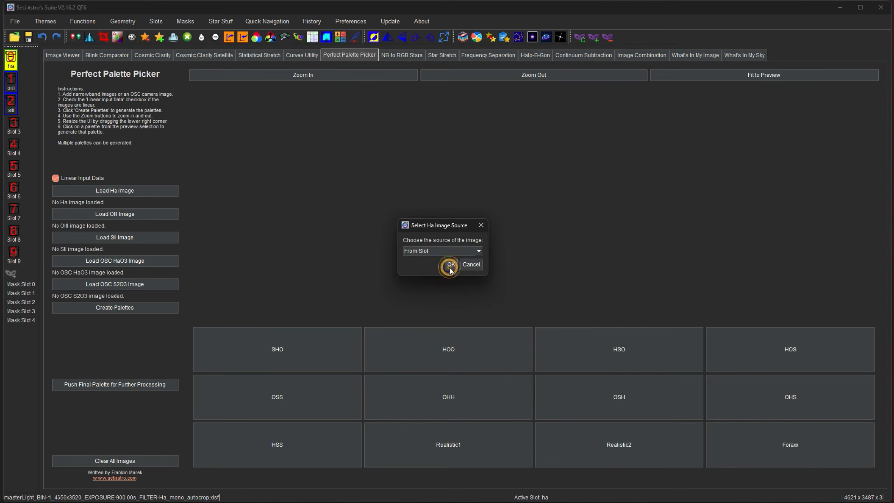
pyautogui.click(450, 266)
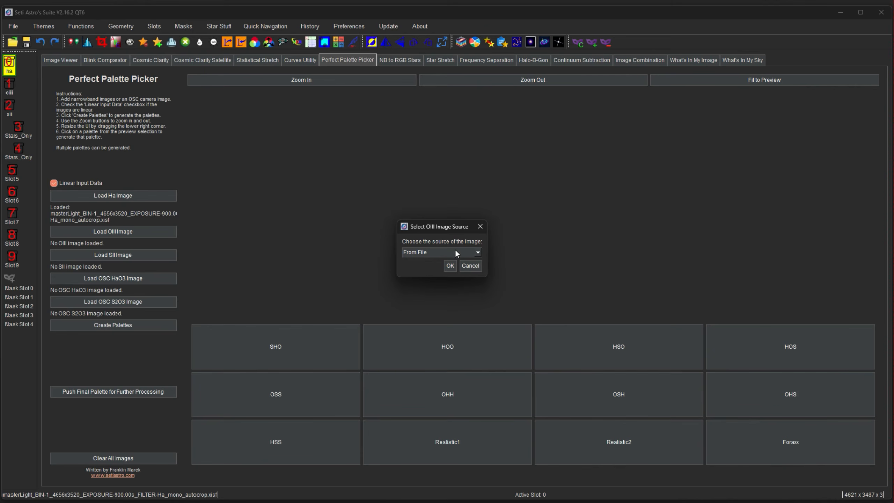
# Step: Load the OIII image into the Perfect Palette Picker from the oiii slot
pyautogui.click(455, 250)
pyautogui.click(446, 268)
pyautogui.click(453, 266)
pyautogui.click(446, 253)
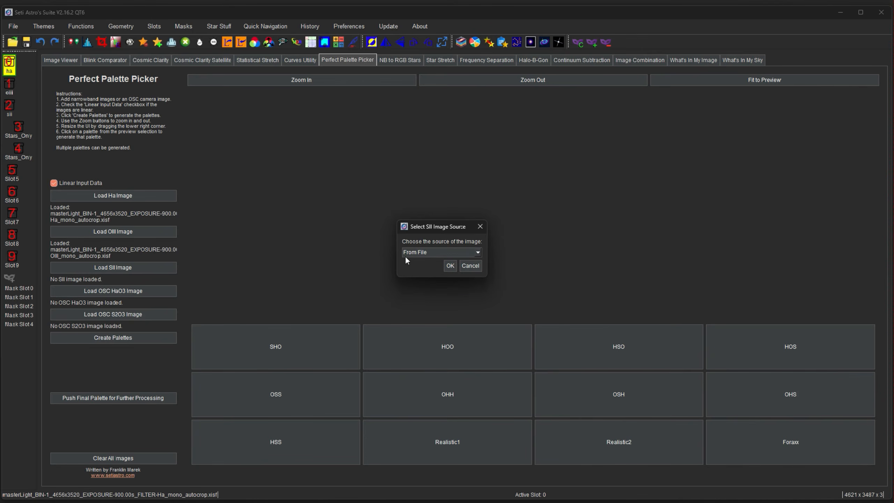
# Step: Load the SII image into the Perfect Palette Picker from the sii slot
pyautogui.click(412, 255)
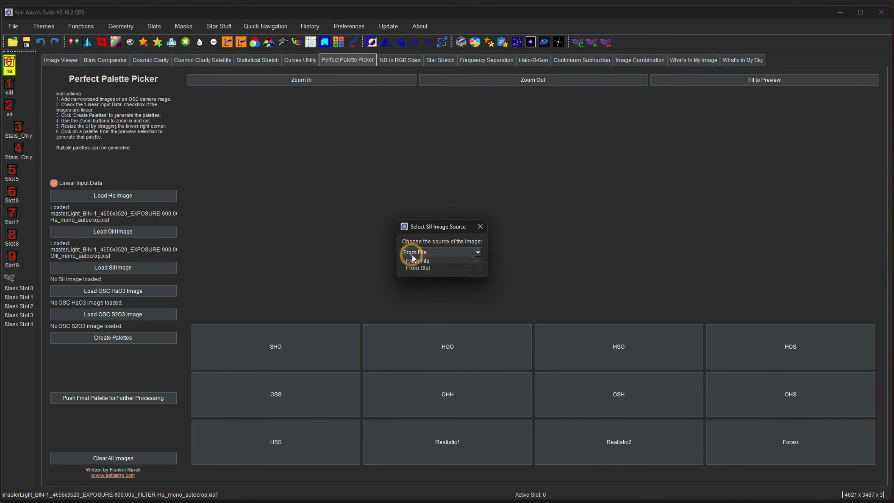
pyautogui.click(418, 267)
pyautogui.click(449, 266)
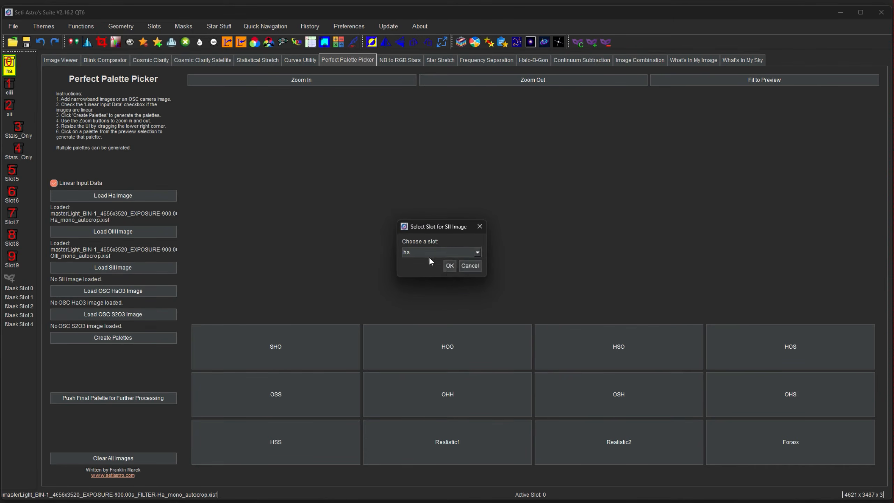
pyautogui.click(427, 253)
pyautogui.click(423, 274)
pyautogui.click(449, 266)
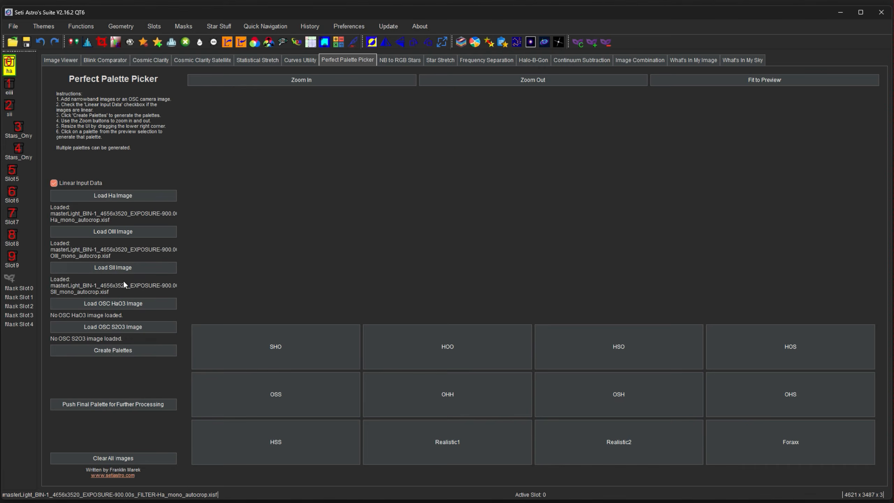
# Step: Create the palette previews, generate the Foraxx palette and inspect the nebula in it
pyautogui.click(122, 351)
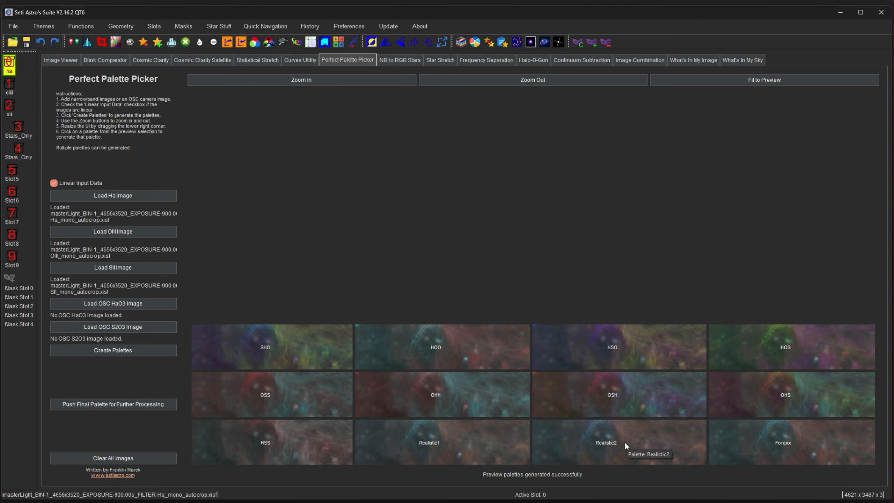
pyautogui.click(768, 442)
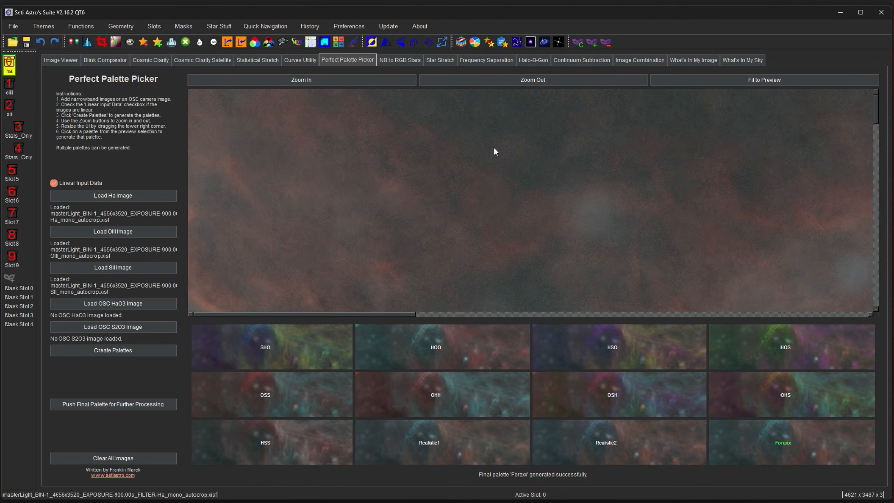
pyautogui.moveTo(631, 215); pyautogui.dragTo(599, 265)
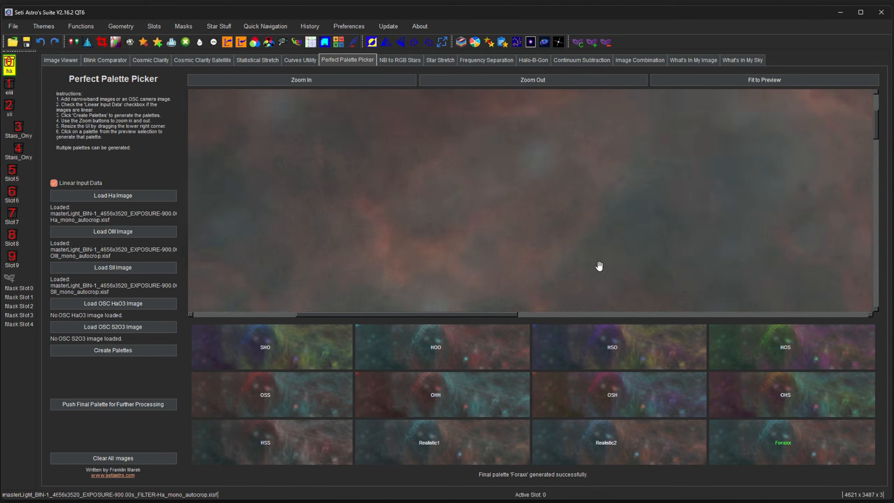
pyautogui.click(746, 80)
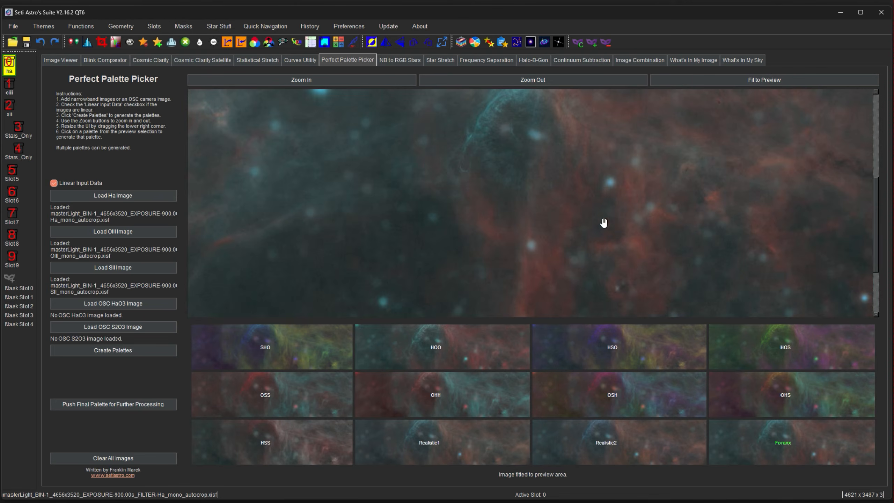
pyautogui.click(300, 81)
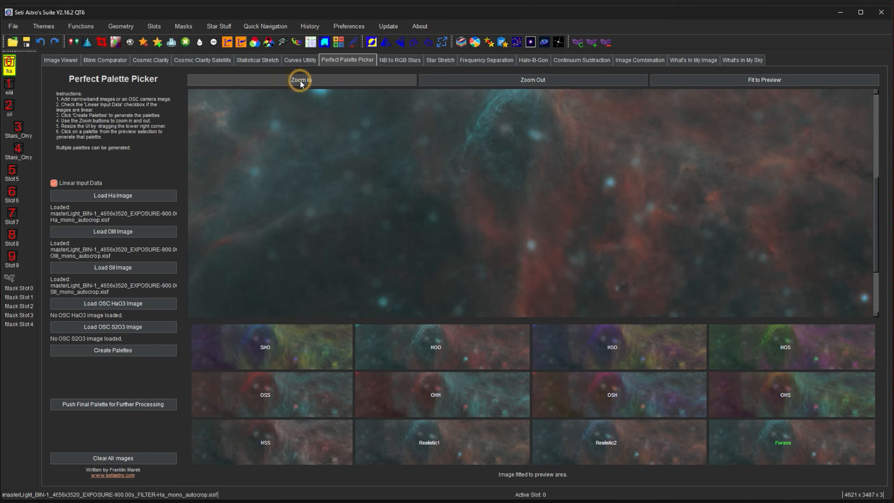
pyautogui.moveTo(634, 152); pyautogui.dragTo(459, 160)
# Step: Try the SHO, OSH and OHS palettes and inspect the nebula's colours in the preview
pyautogui.click(300, 351)
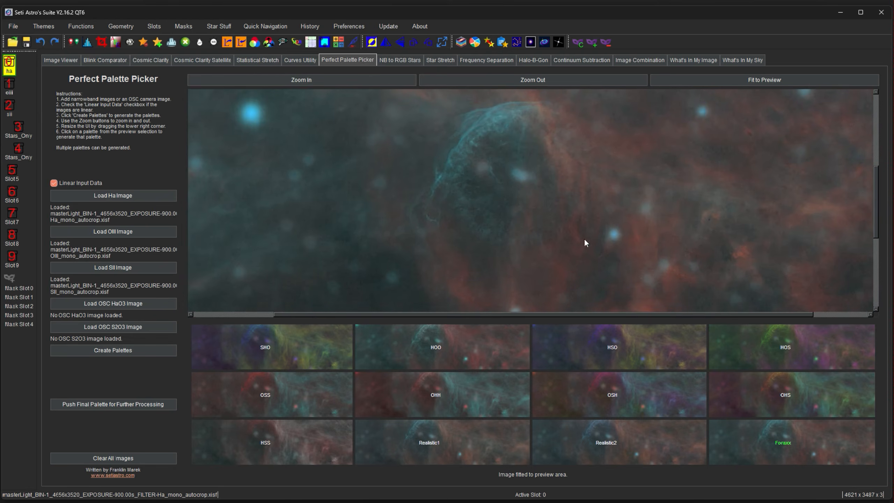
pyautogui.moveTo(633, 210); pyautogui.dragTo(680, 249)
pyautogui.moveTo(685, 215); pyautogui.dragTo(683, 251)
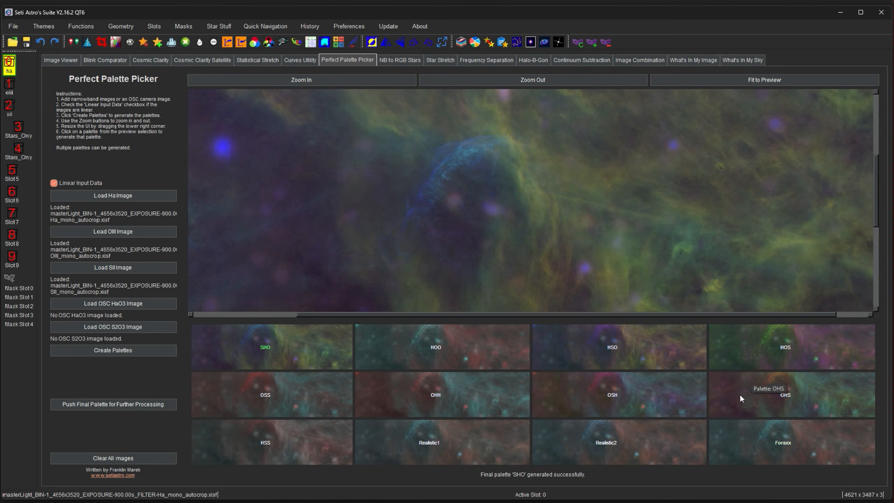
pyautogui.click(640, 403)
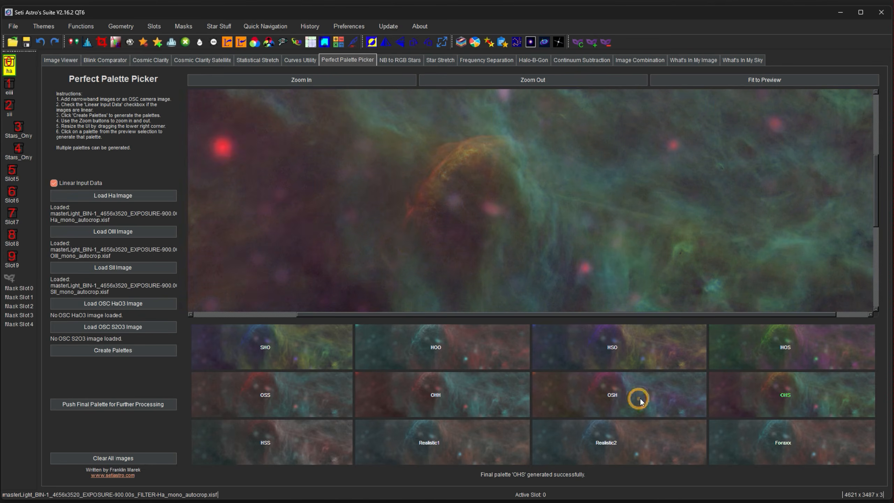
pyautogui.click(774, 393)
pyautogui.click(677, 227)
pyautogui.moveTo(676, 227); pyautogui.dragTo(674, 191)
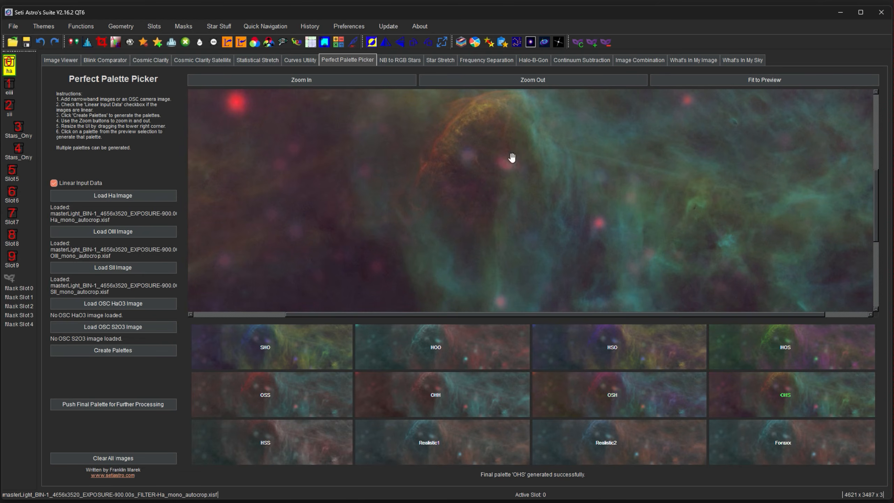
pyautogui.moveTo(484, 168)
pyautogui.mouseDown()
pyautogui.moveTo(524, 193)
pyautogui.moveTo(467, 169)
pyautogui.mouseUp()
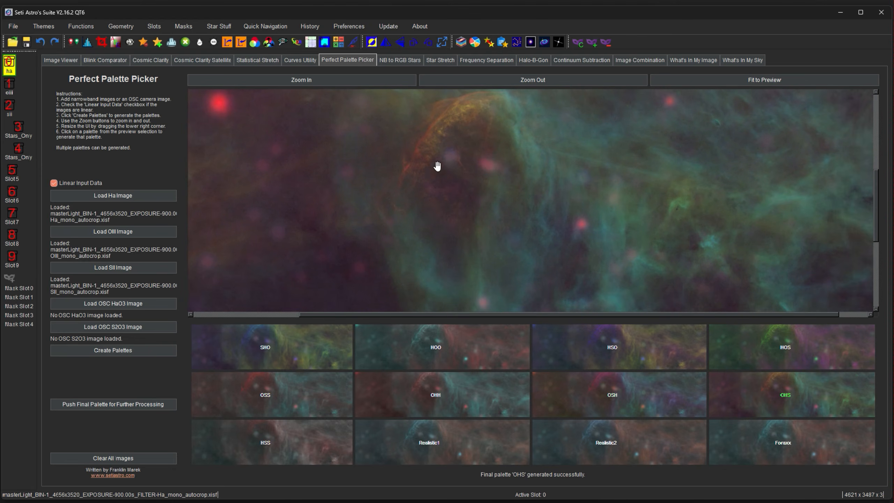
pyautogui.moveTo(468, 198); pyautogui.dragTo(443, 192)
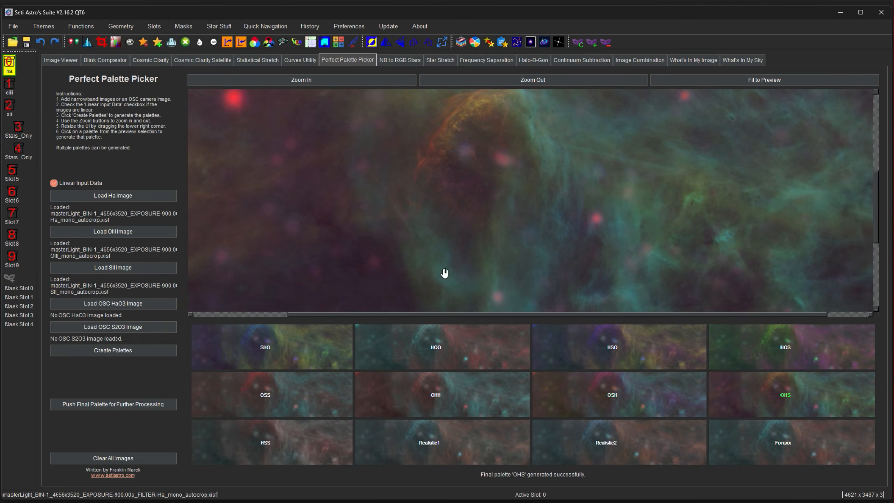
# Step: Try the HOS, OHH and Realistic1 palettes on the nebula and return to the Foraxx palette
pyautogui.click(732, 355)
pyautogui.moveTo(619, 239); pyautogui.dragTo(640, 225)
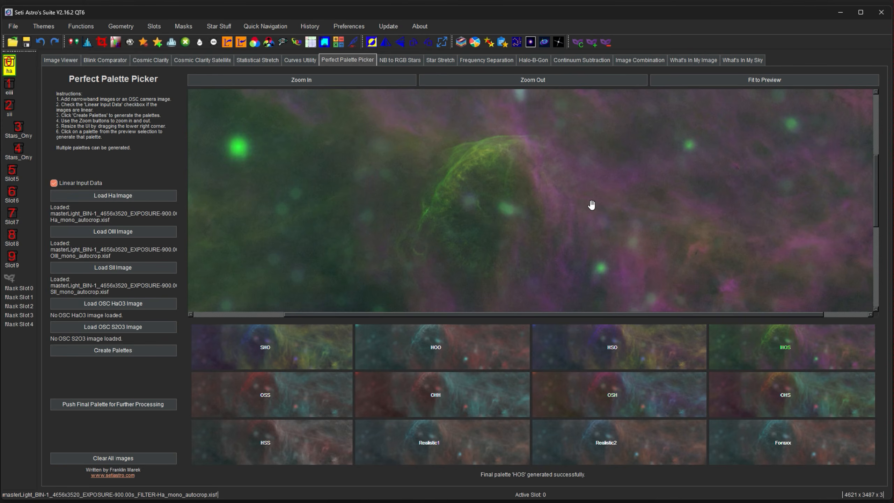
pyautogui.click(510, 394)
pyautogui.moveTo(614, 211); pyautogui.dragTo(584, 219)
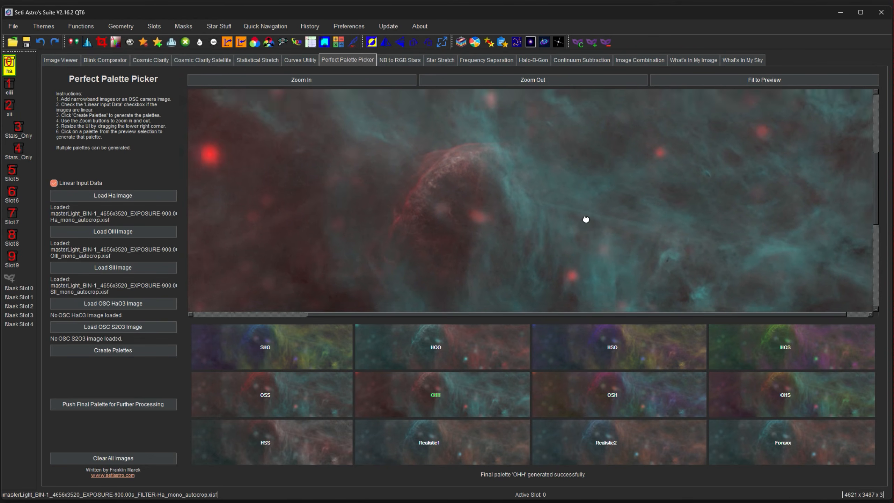
pyautogui.scroll(-2, 584, 220)
pyautogui.click(465, 448)
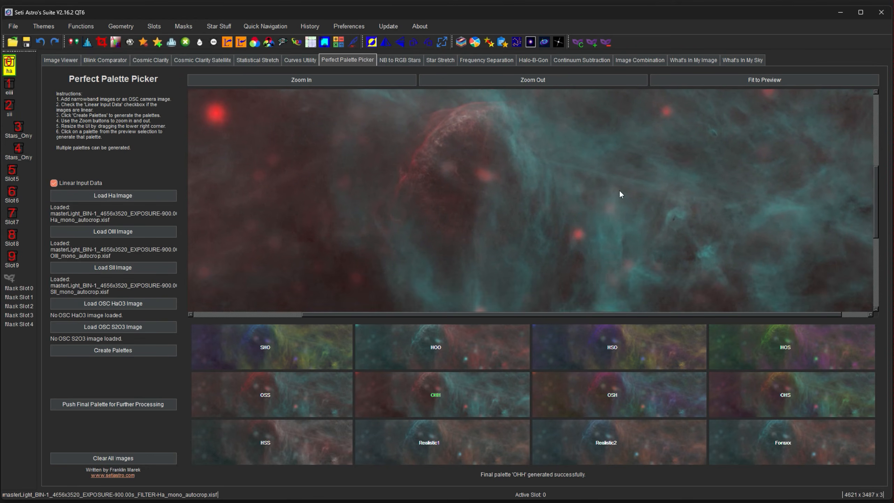
pyautogui.moveTo(577, 193); pyautogui.dragTo(592, 275)
pyautogui.scroll(-1, 605, 297)
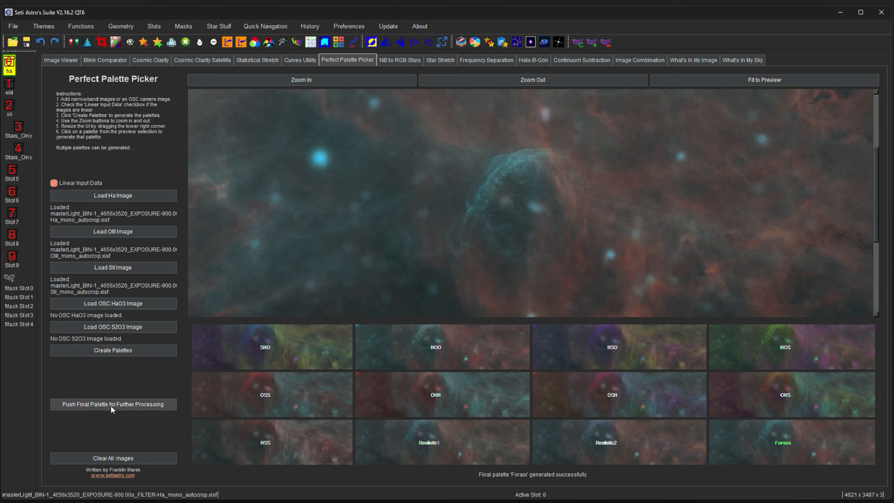
# Step: Push the Foraxx palette into the active ha slot, view it in the Image Viewer and undo that replacement
pyautogui.click(110, 406)
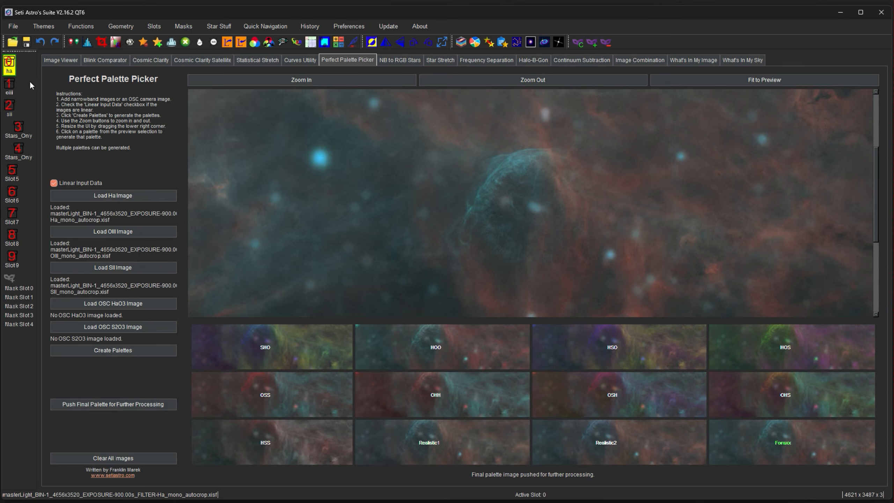
pyautogui.click(10, 63)
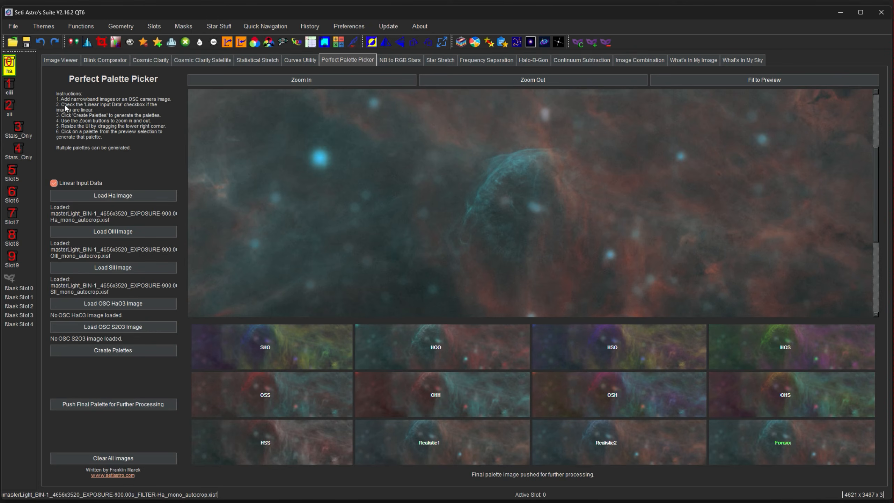
pyautogui.click(69, 60)
pyautogui.moveTo(452, 274); pyautogui.dragTo(356, 150)
pyautogui.moveTo(442, 257); pyautogui.dragTo(314, 127)
pyautogui.click(608, 446)
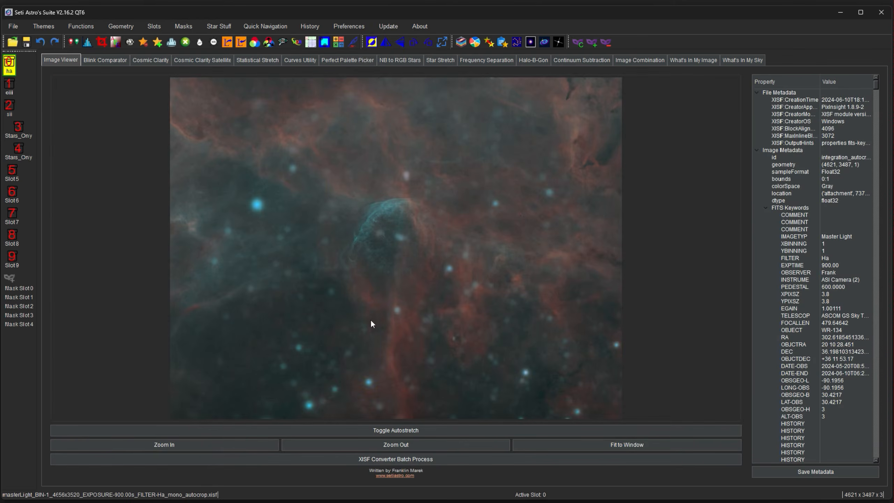
pyautogui.click(43, 40)
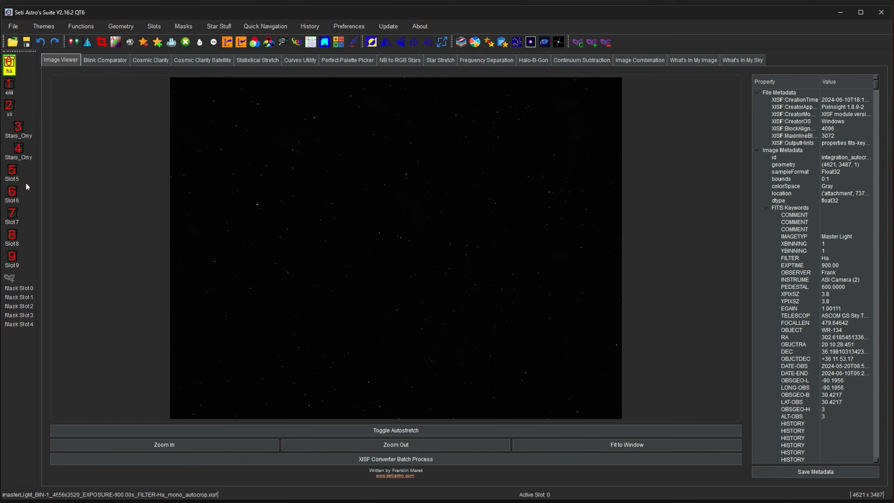
# Step: Make slot 5 active, push the final Foraxx palette into it and view the result in the Image Viewer
pyautogui.click(11, 173)
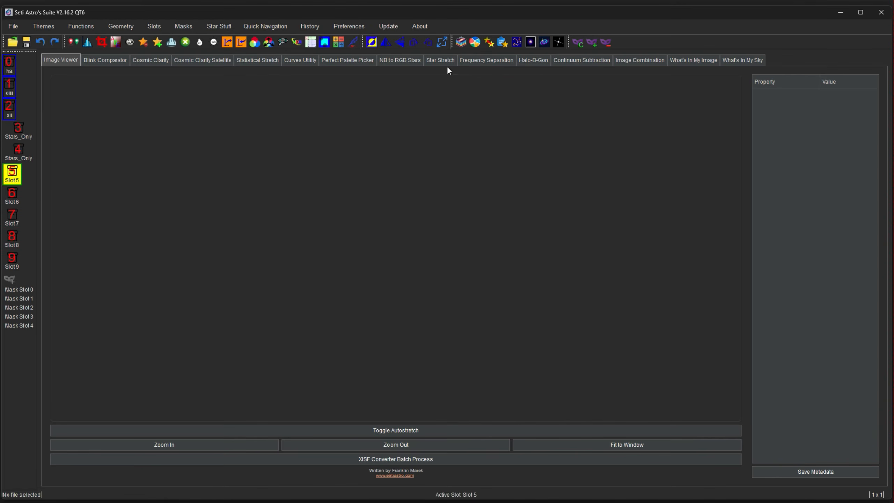
pyautogui.click(366, 60)
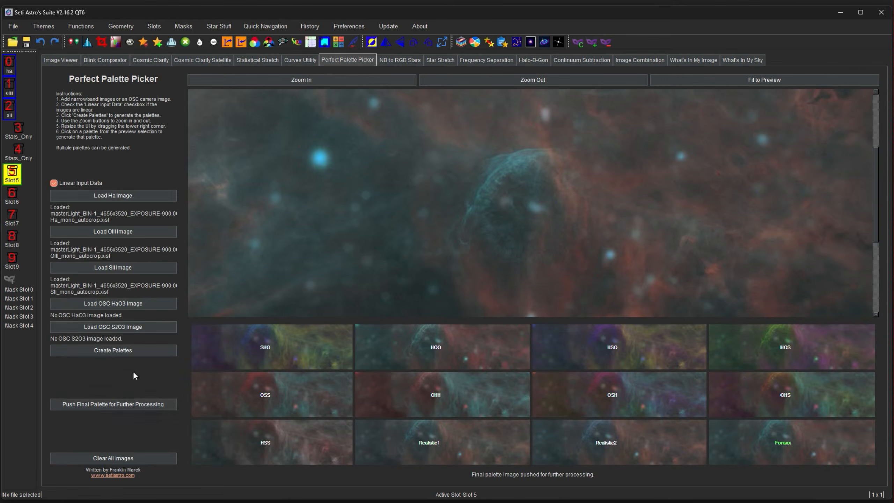
pyautogui.click(89, 403)
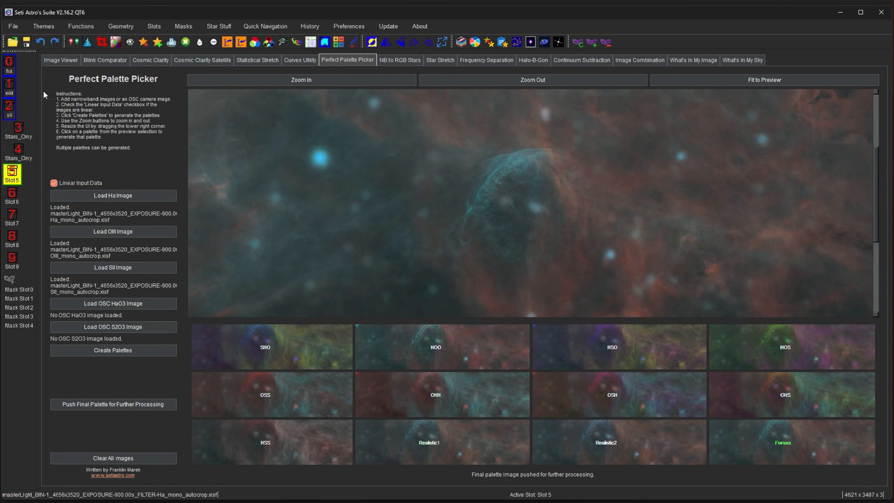
pyautogui.click(61, 59)
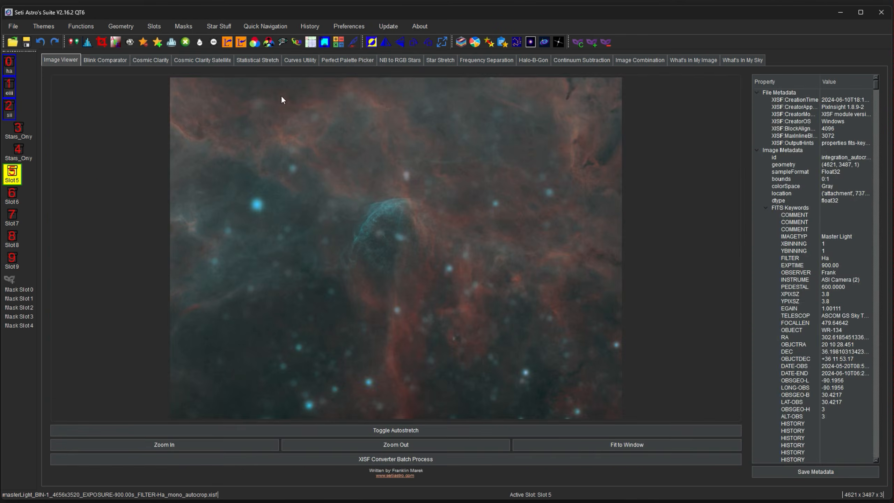
# Step: Check the pushed palette in the Curves Utility and clear all images from the Perfect Palette Picker
pyautogui.click(294, 59)
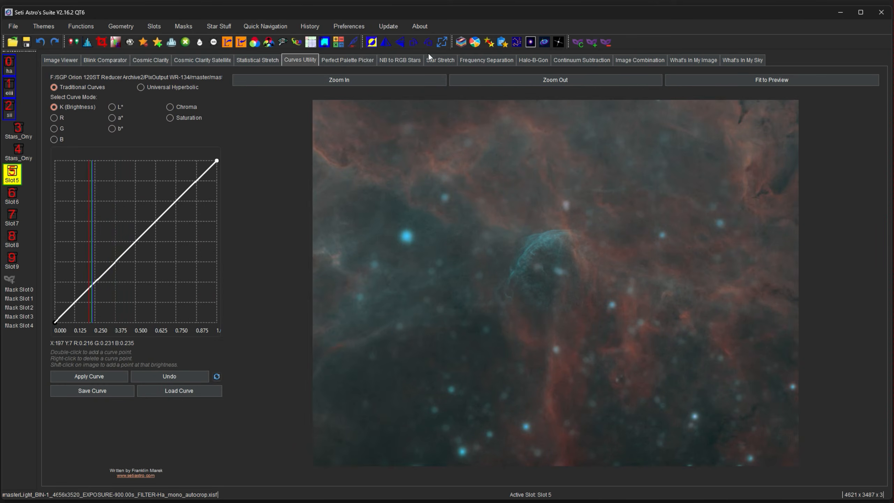
pyautogui.click(337, 62)
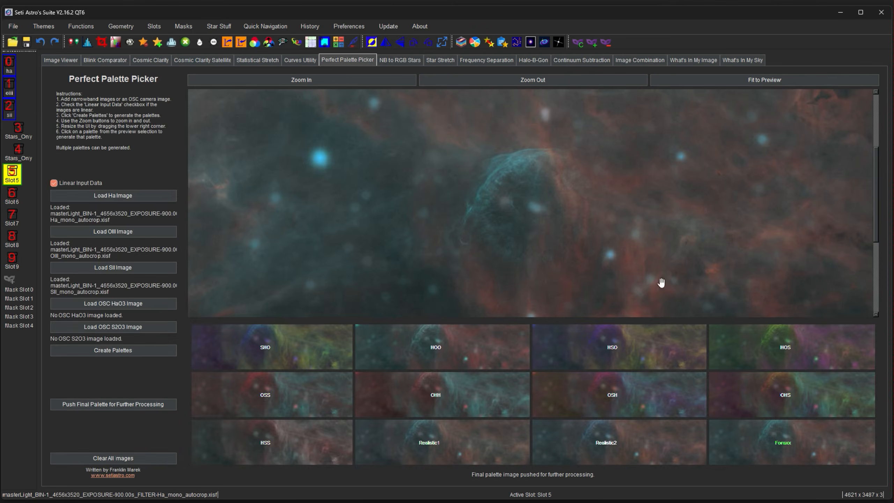
pyautogui.moveTo(594, 244); pyautogui.dragTo(519, 252)
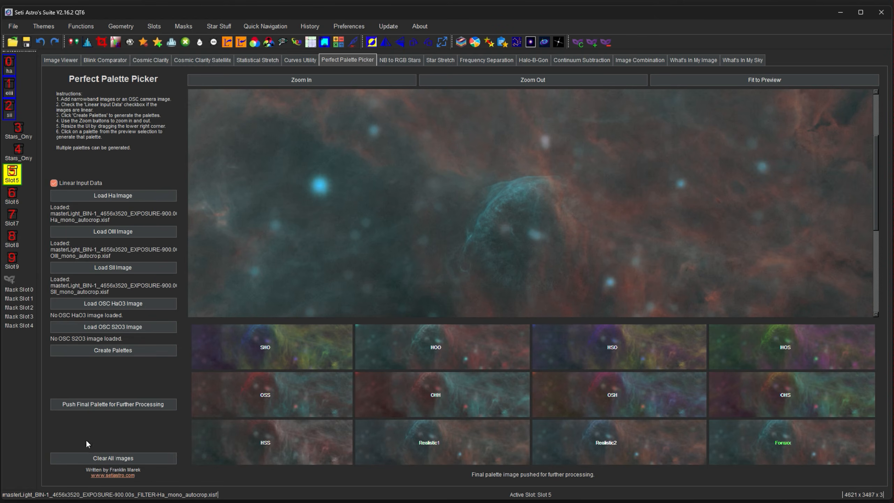
pyautogui.click(107, 458)
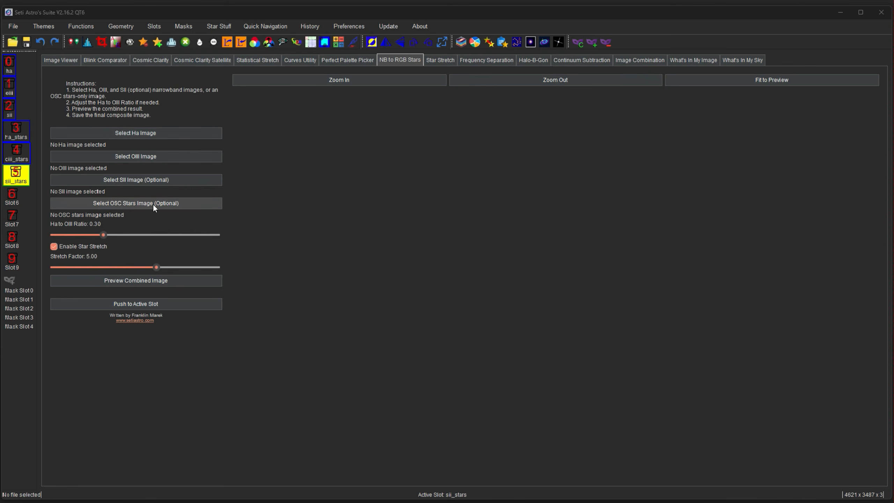
# Step: Load the Ha image for the RGB star combination from the ha_stars slot
pyautogui.click(147, 140)
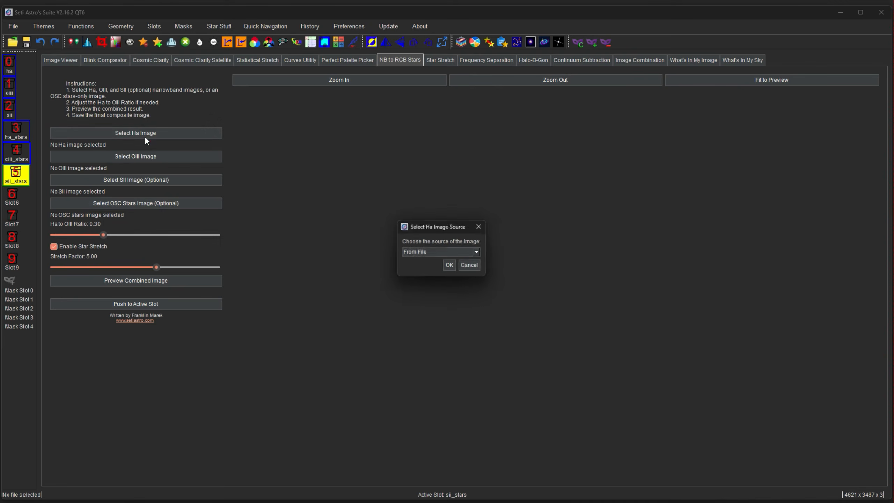
pyautogui.click(452, 252)
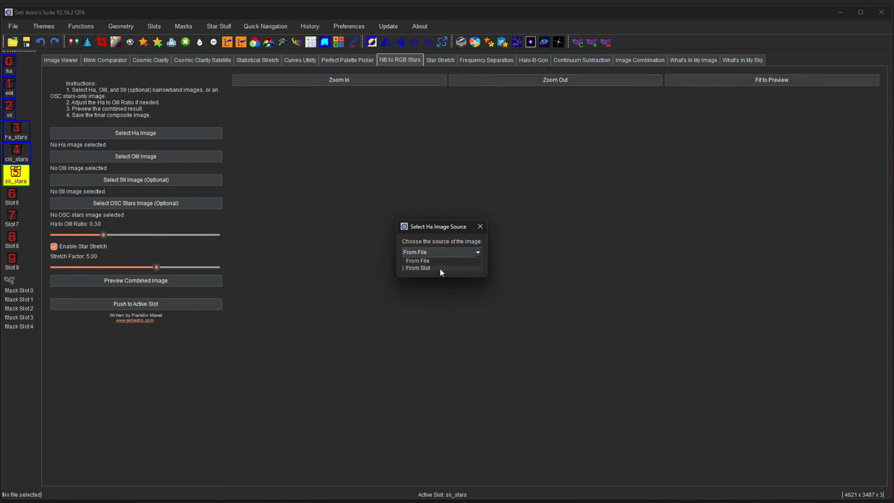
pyautogui.click(432, 266)
pyautogui.click(445, 266)
pyautogui.click(450, 266)
# Step: Load the OIII image for the star combination from the oiii_stars slot
pyautogui.click(146, 156)
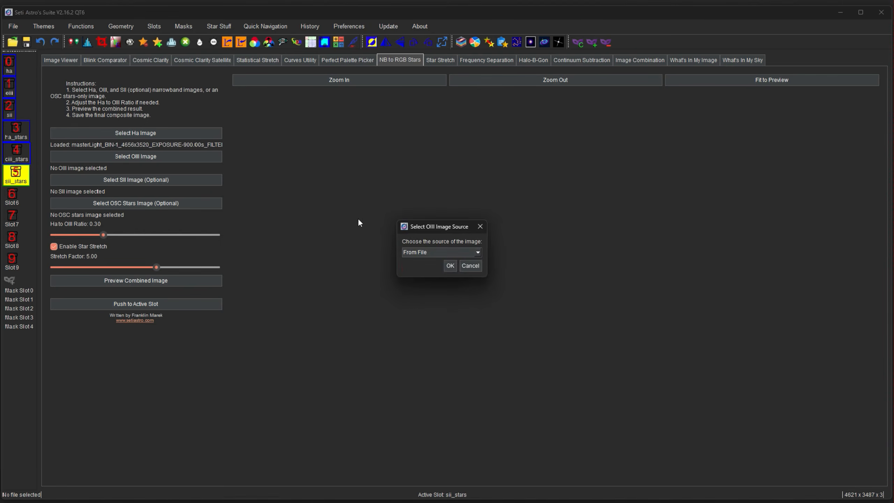
pyautogui.click(426, 252)
pyautogui.click(437, 267)
pyautogui.click(451, 266)
pyautogui.click(443, 252)
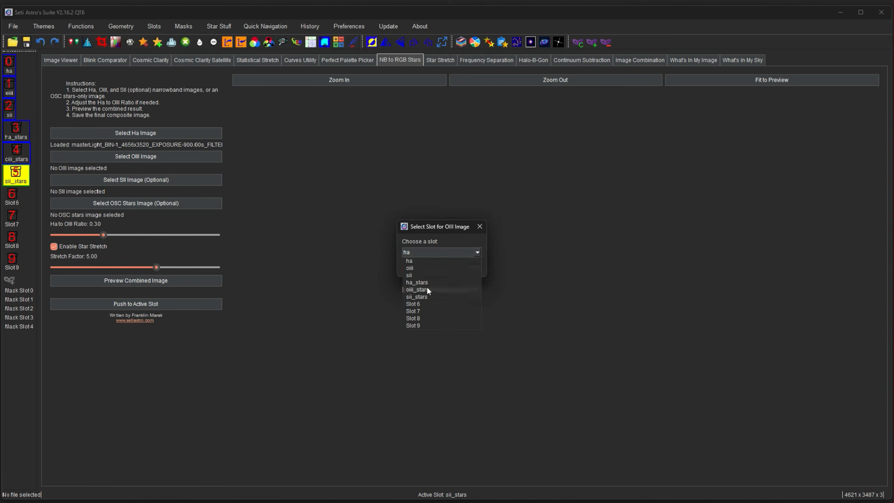
pyautogui.click(427, 289)
pyautogui.click(450, 266)
# Step: Load the optional SII image for the star combination from the sii_stars slot
pyautogui.click(156, 179)
pyautogui.click(468, 251)
pyautogui.click(442, 268)
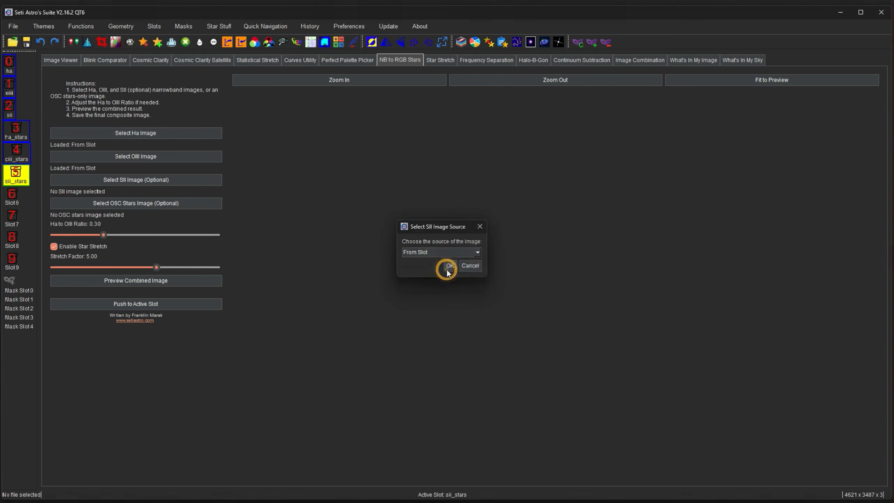
pyautogui.click(453, 251)
pyautogui.click(440, 280)
pyautogui.click(450, 265)
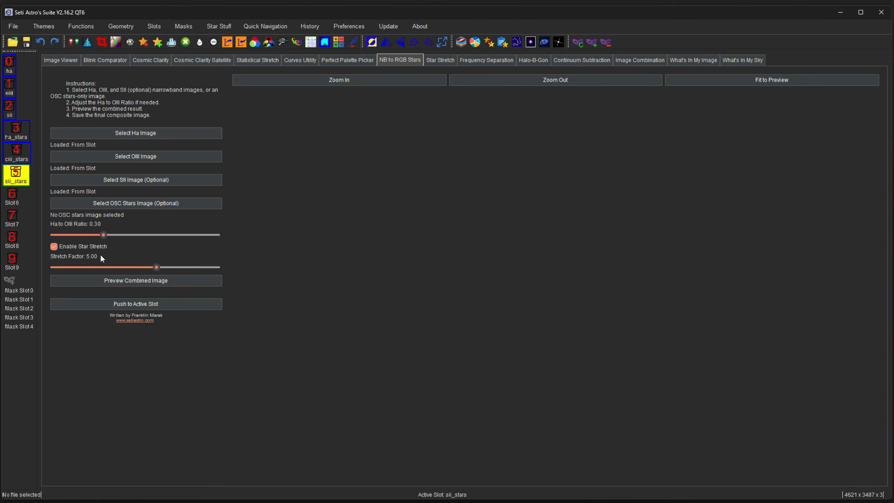
# Step: Preview the combined narrowband stars and inspect the star colours across different parts of the field
pyautogui.click(132, 281)
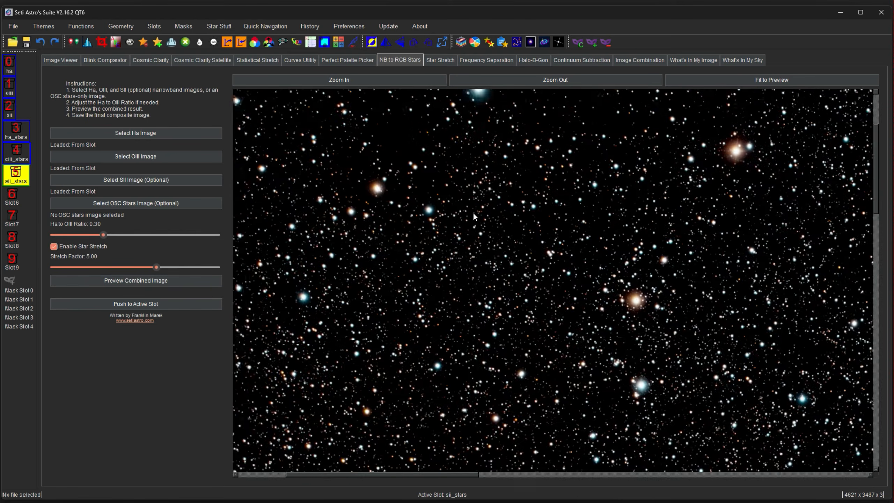
pyautogui.moveTo(680, 255); pyautogui.dragTo(536, 115)
pyautogui.moveTo(547, 261); pyautogui.dragTo(586, 165)
pyautogui.moveTo(629, 283); pyautogui.dragTo(612, 415)
pyautogui.moveTo(670, 361); pyautogui.dragTo(635, 377)
pyautogui.moveTo(570, 235); pyautogui.dragTo(687, 416)
pyautogui.moveTo(612, 226); pyautogui.dragTo(628, 183)
pyautogui.moveTo(533, 330); pyautogui.dragTo(654, 57)
pyautogui.moveTo(510, 281); pyautogui.dragTo(660, 167)
pyautogui.moveTo(794, 193); pyautogui.dragTo(507, 152)
pyautogui.moveTo(630, 215); pyautogui.dragTo(338, 366)
pyautogui.moveTo(543, 312); pyautogui.dragTo(501, 350)
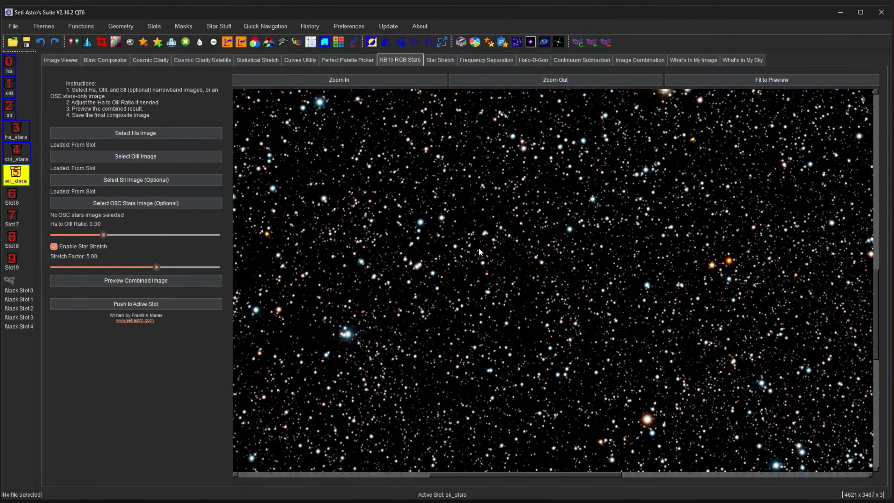
pyautogui.moveTo(479, 247); pyautogui.dragTo(492, 252)
# Step: Try a Ha to OIII ratio of 1.00, preview the combination and examine the star colours
pyautogui.moveTo(103, 234); pyautogui.dragTo(237, 230)
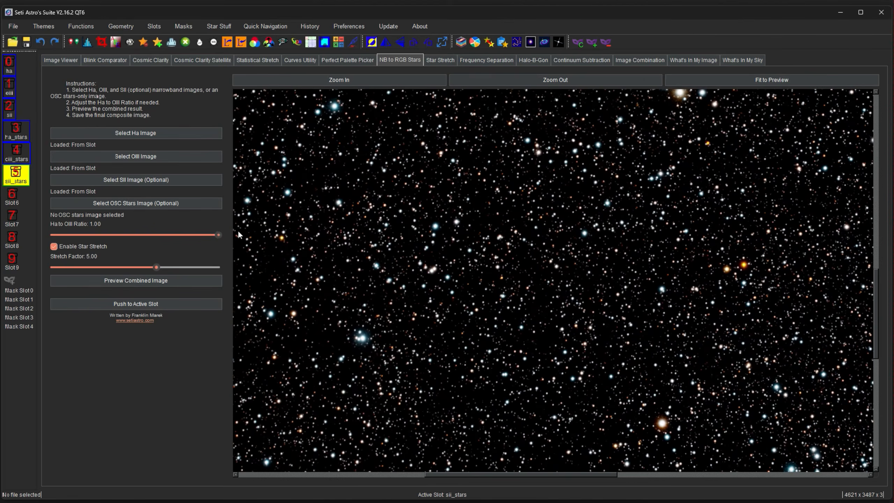
pyautogui.click(130, 280)
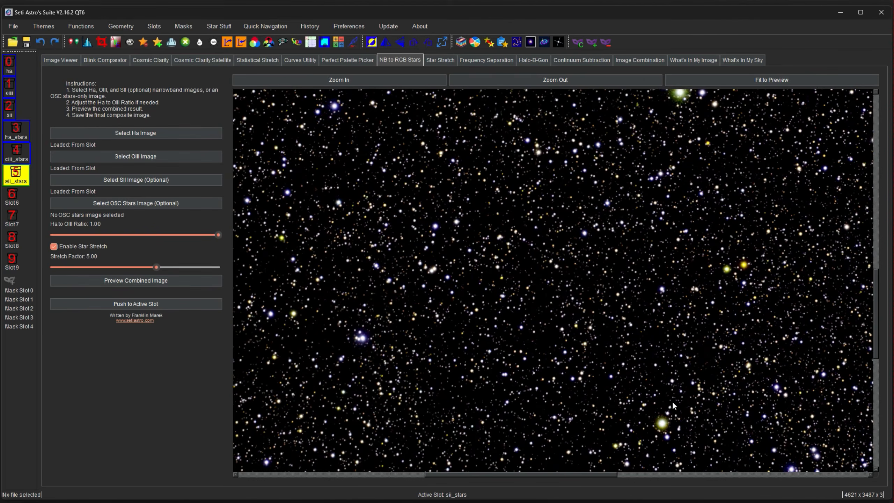
pyautogui.moveTo(698, 223); pyautogui.dragTo(648, 320)
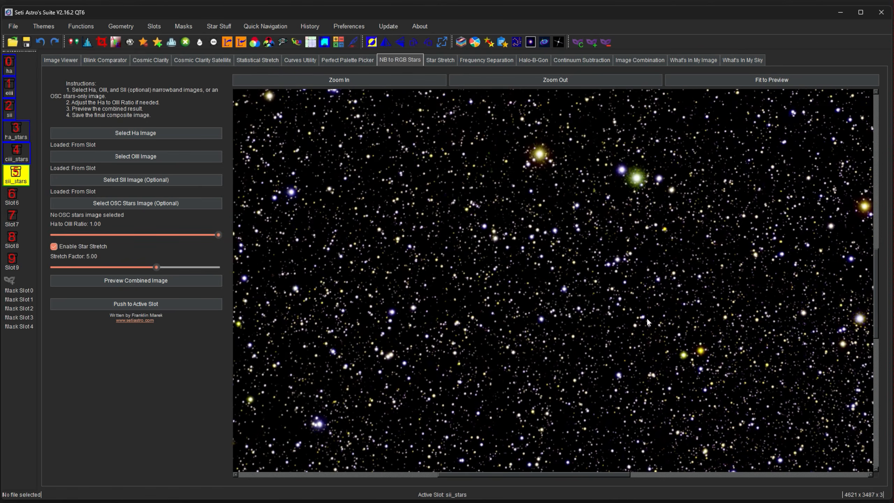
pyautogui.moveTo(617, 264); pyautogui.dragTo(614, 197)
pyautogui.moveTo(553, 289); pyautogui.dragTo(595, 248)
# Step: Try a Ha to OIII ratio of 0.00, preview the combination and examine the star colours
pyautogui.moveTo(219, 235); pyautogui.dragTo(71, 232)
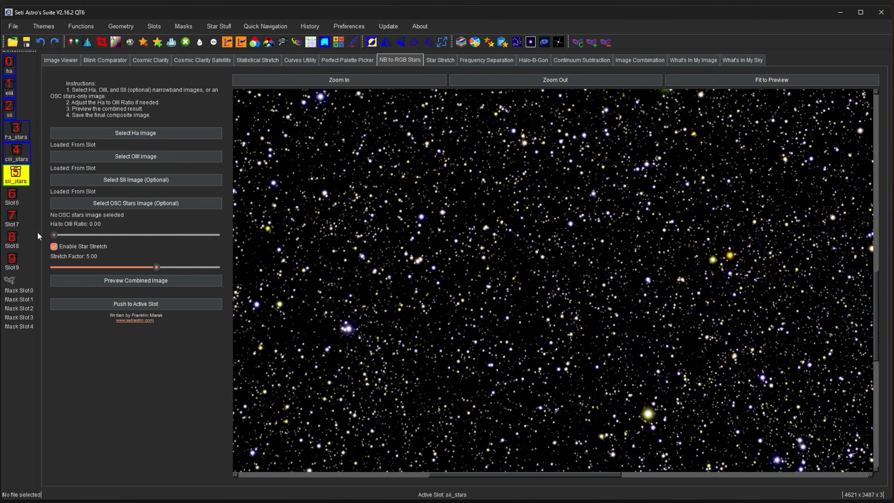
pyautogui.click(101, 281)
pyautogui.moveTo(622, 251); pyautogui.dragTo(611, 284)
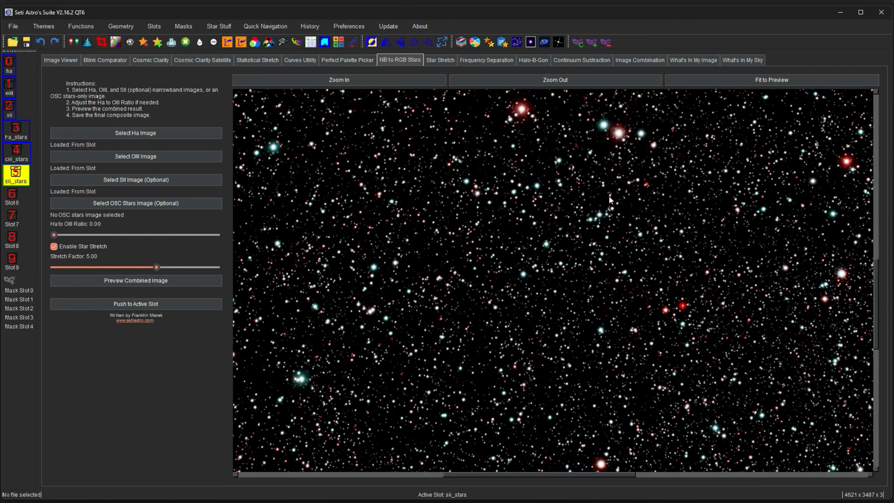
pyautogui.moveTo(556, 223); pyautogui.dragTo(570, 218)
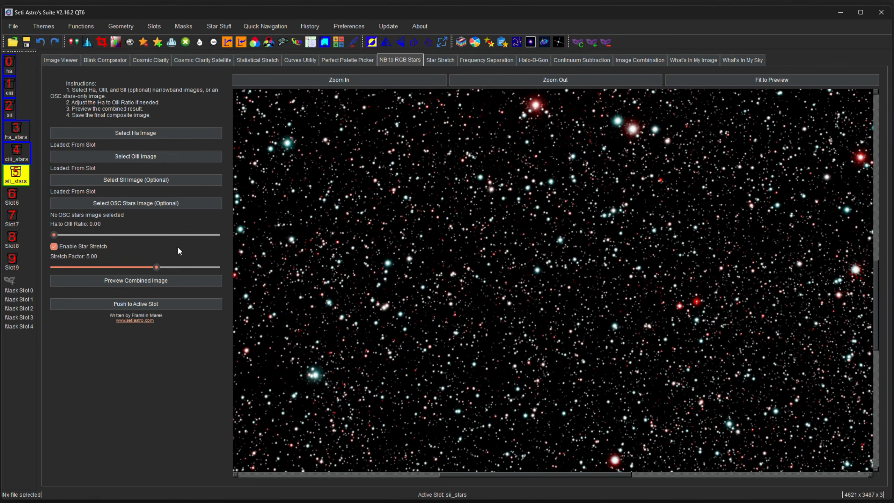
# Step: Set the Ha to OIII ratio back to 0.30, preview the combined stars again and inspect their colours
pyautogui.moveTo(53, 235); pyautogui.dragTo(104, 241)
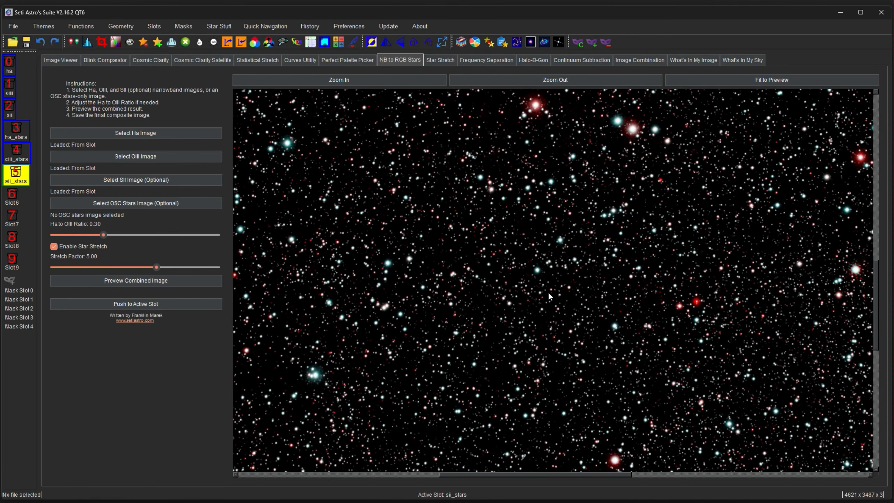
pyautogui.click(99, 282)
pyautogui.moveTo(766, 248)
pyautogui.mouseDown()
pyautogui.moveTo(694, 296)
pyautogui.moveTo(678, 369)
pyautogui.mouseUp()
pyautogui.moveTo(696, 194)
pyautogui.mouseDown()
pyautogui.moveTo(692, 264)
pyautogui.moveTo(715, 322)
pyautogui.mouseUp()
pyautogui.moveTo(708, 225); pyautogui.dragTo(708, 377)
pyautogui.moveTo(566, 348); pyautogui.dragTo(625, 280)
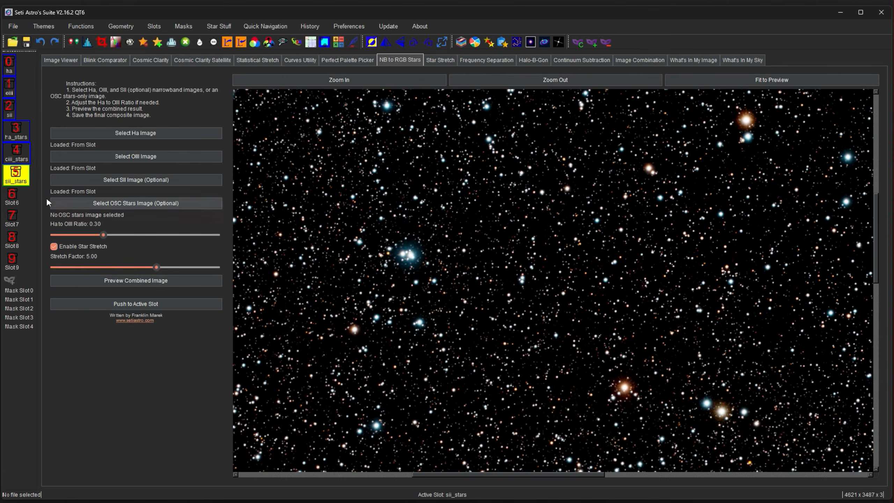
# Step: Make slot 6 active, push the combined RGB stars into it and view them in the Curves Utility
pyautogui.click(12, 196)
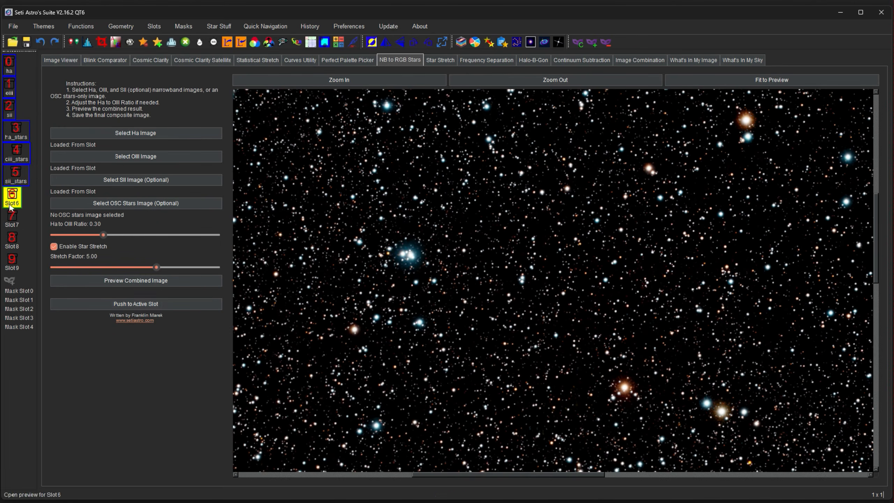
pyautogui.click(120, 304)
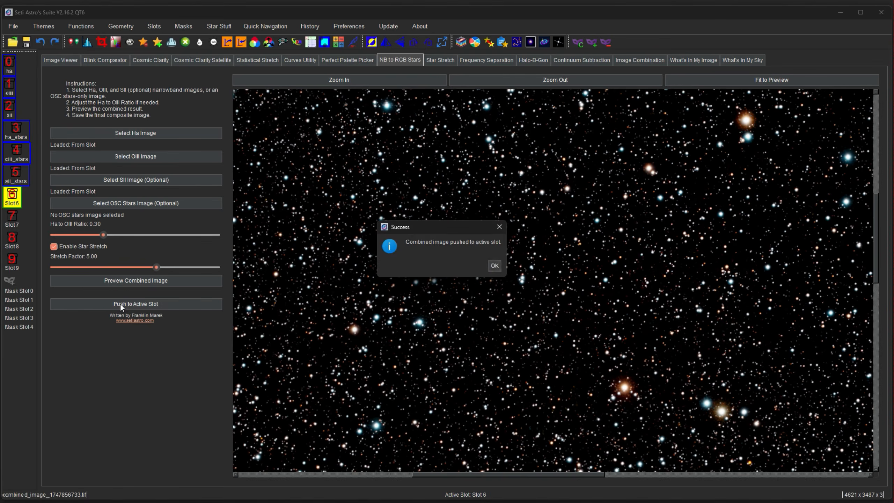
pyautogui.click(494, 265)
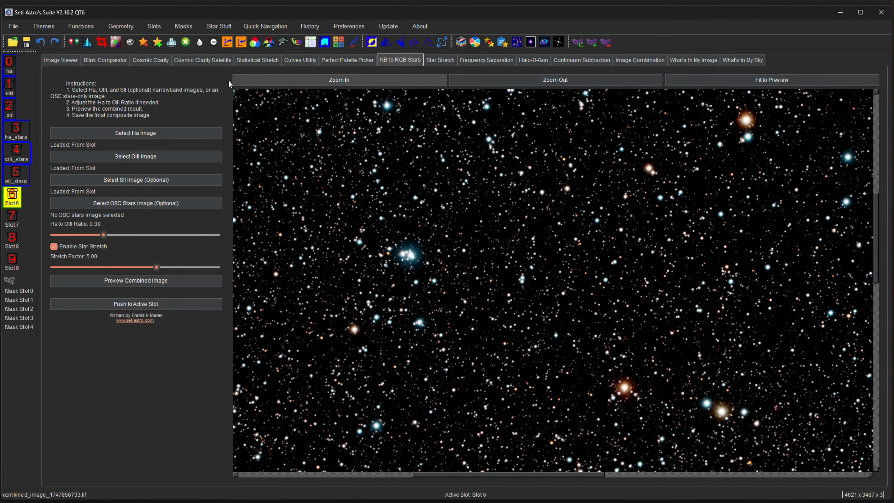
pyautogui.click(295, 63)
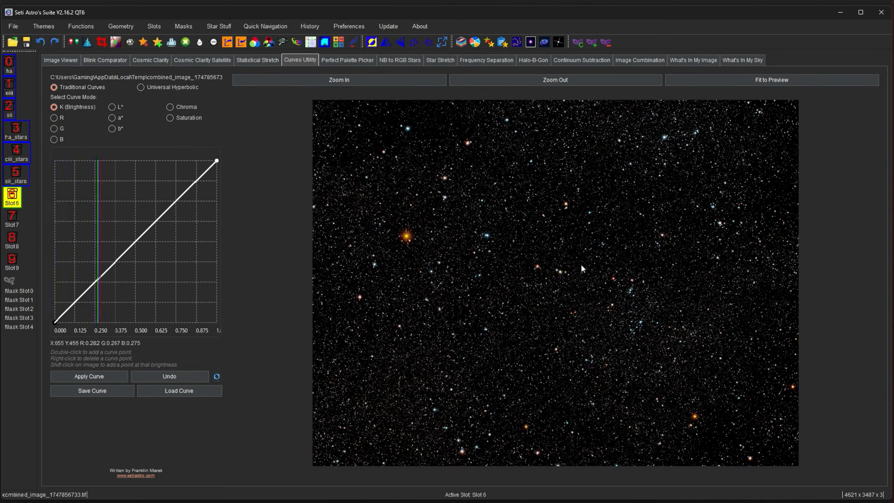